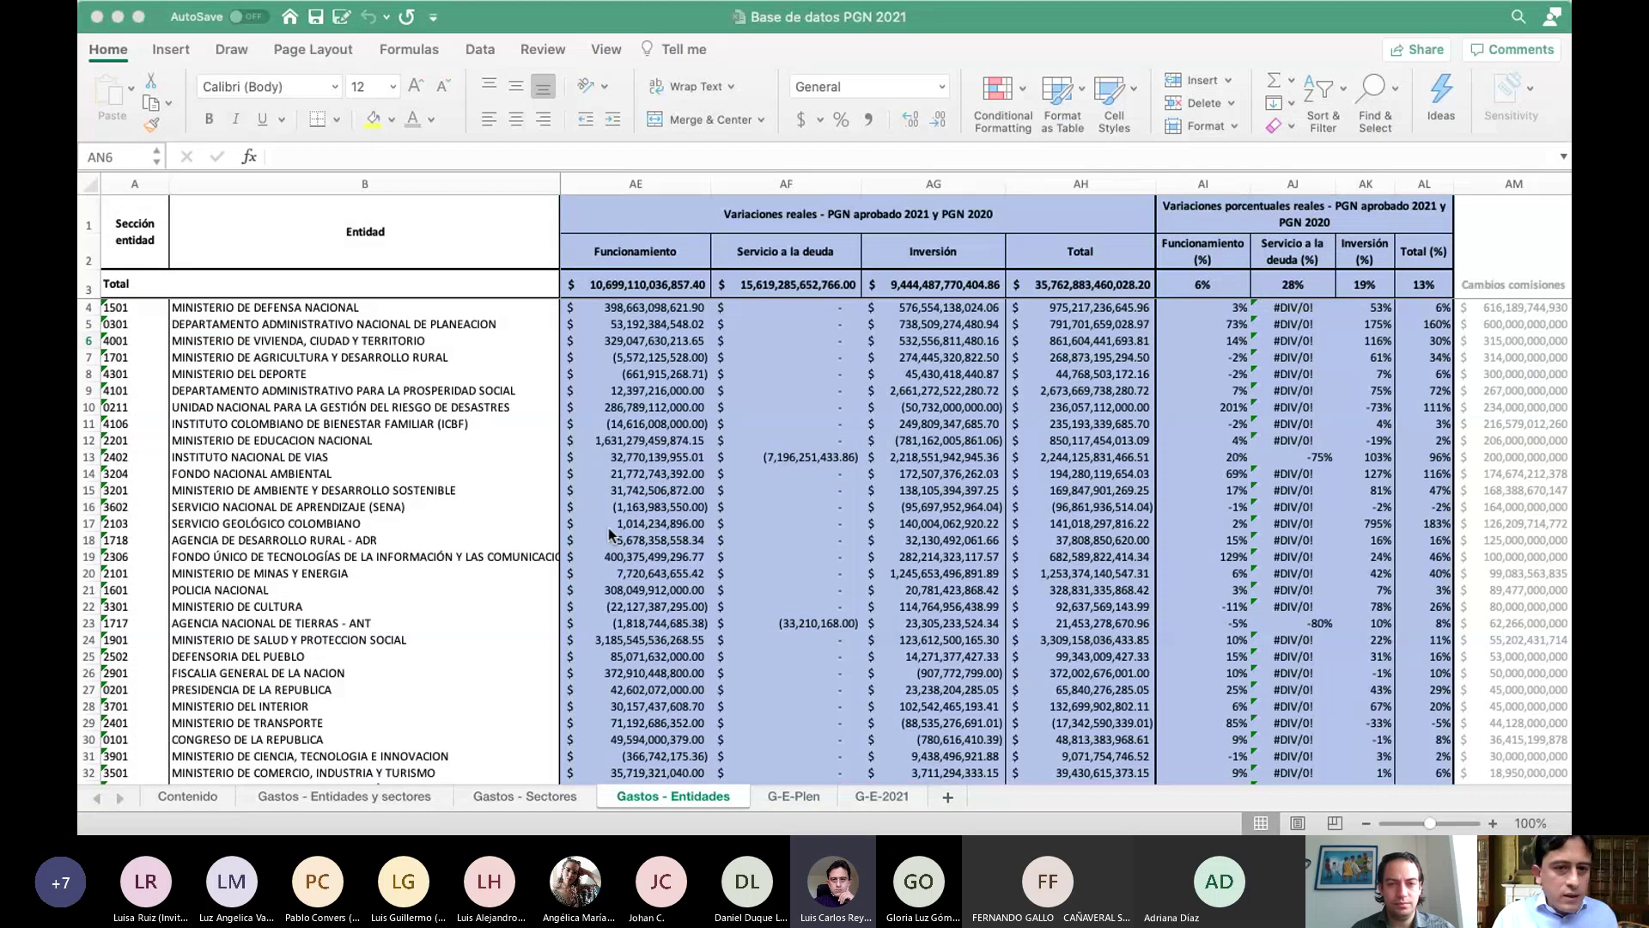
Examine the real and percentage variation columns on the Gastos - Entidades sheet, including the investment percentage for Ministerio de Agricultura y Desarrollo Rural.
left_click(629, 398)
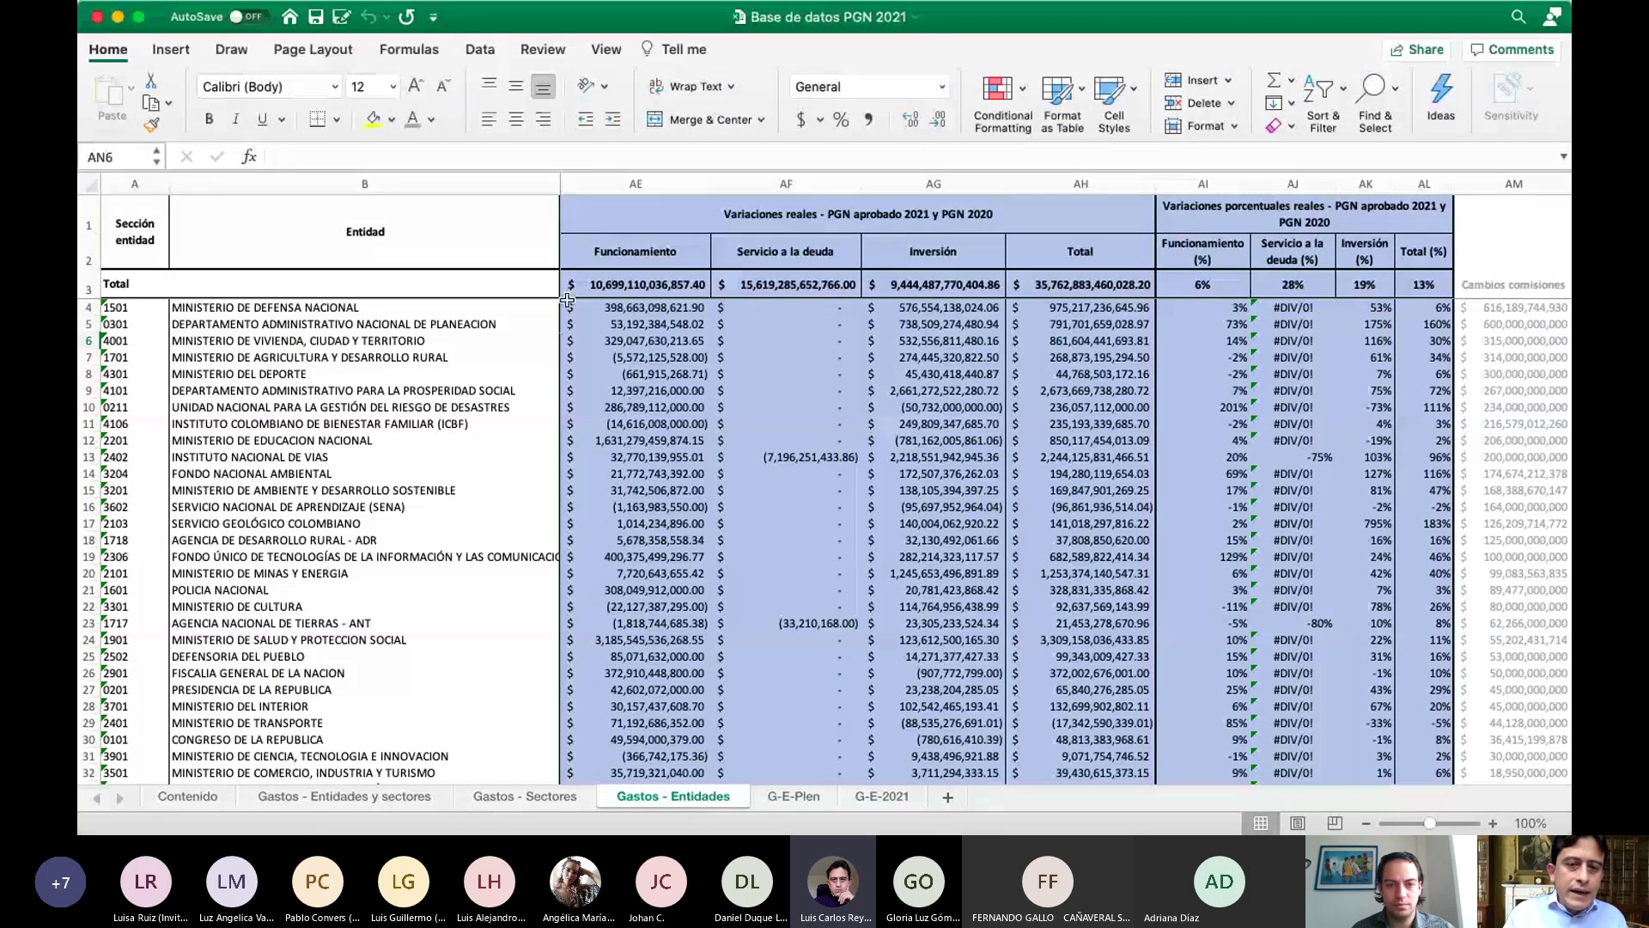
scroll(757, 315, "right", 3)
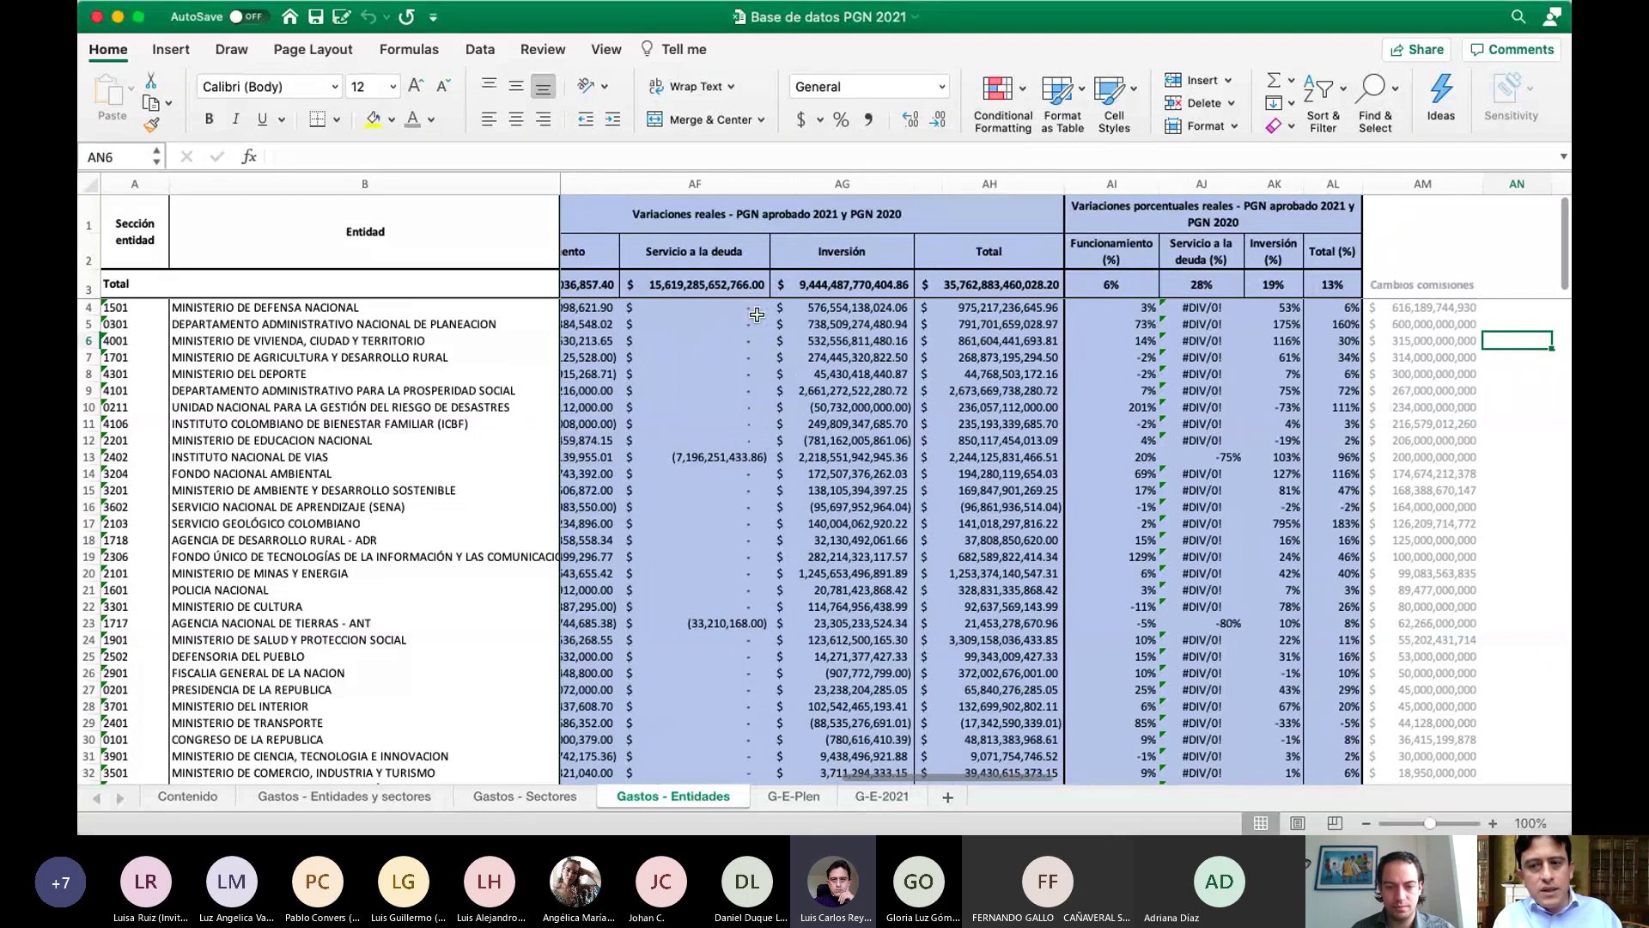
scroll(757, 314, "right", 5)
left_click(1085, 353)
scroll(1085, 352, "right", 1)
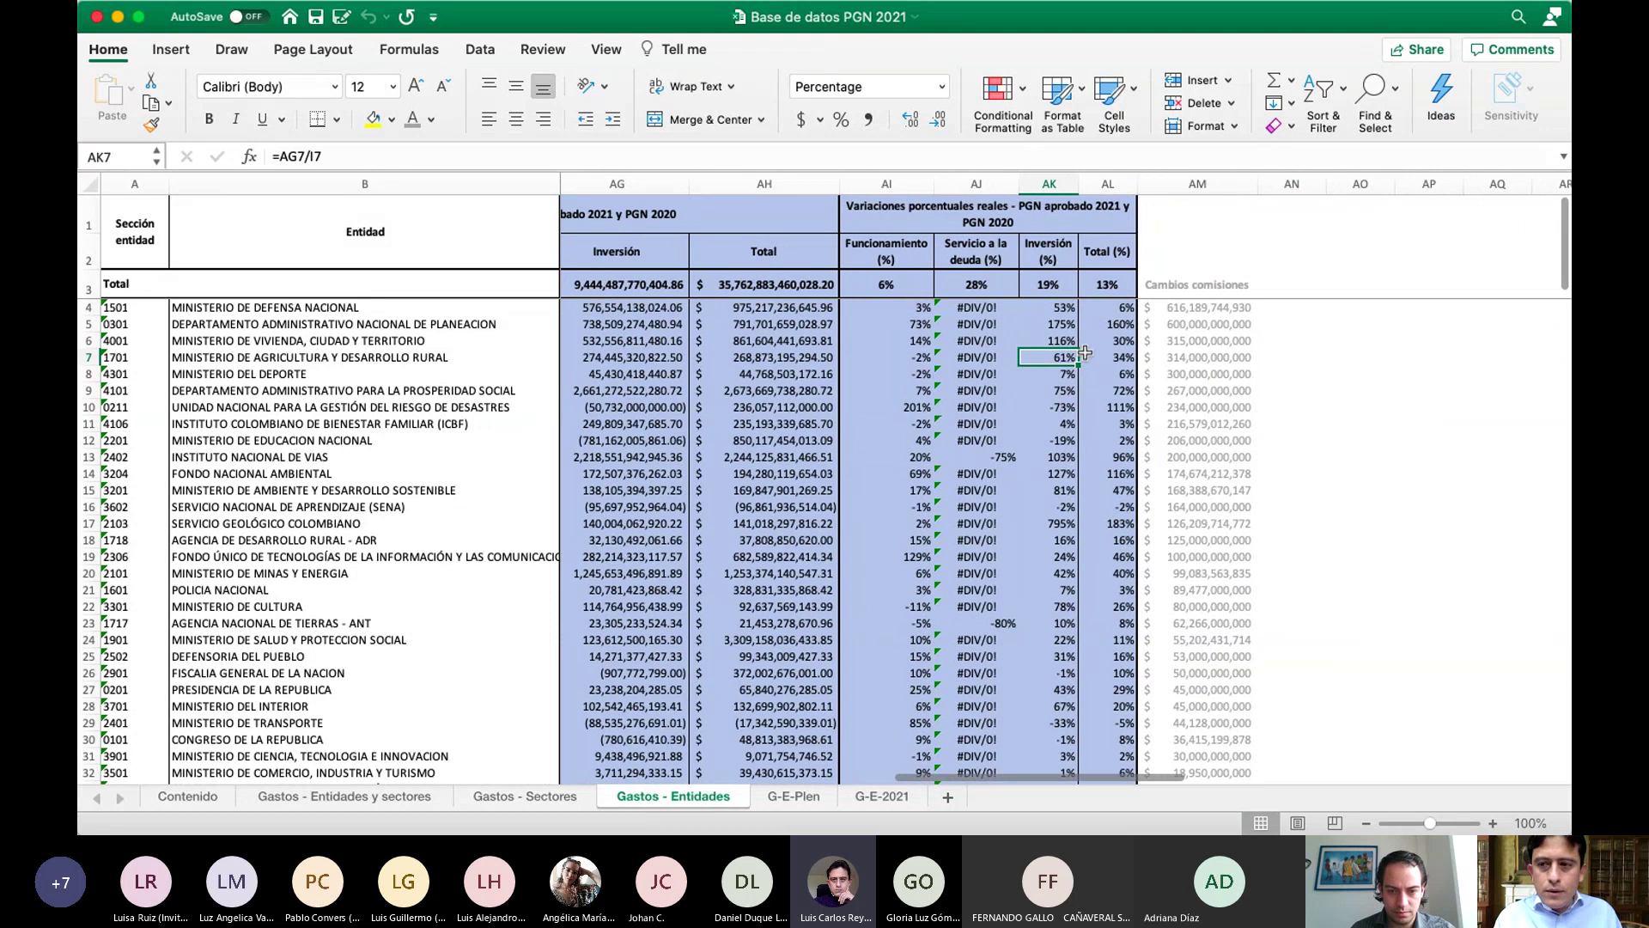
scroll(1085, 352, "left", 8)
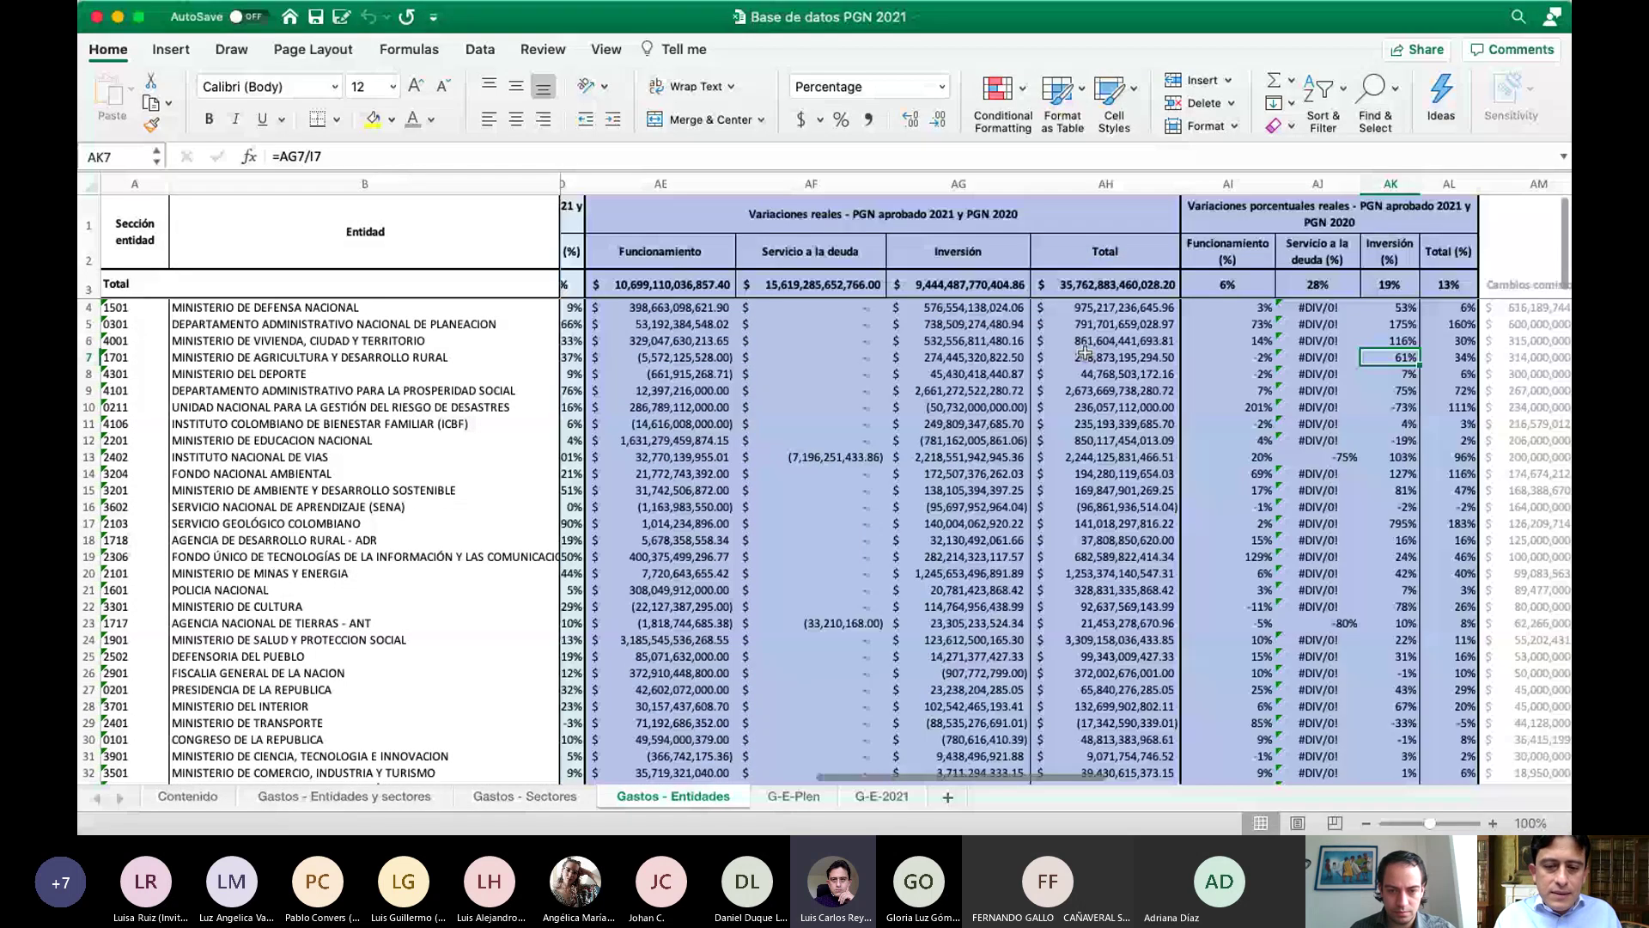
scroll(971, 576, "right", 2)
Open the G-E-2021 sheet and review its current and real variation columns between PGN 2021 and PGN 2020.
left_click(861, 795)
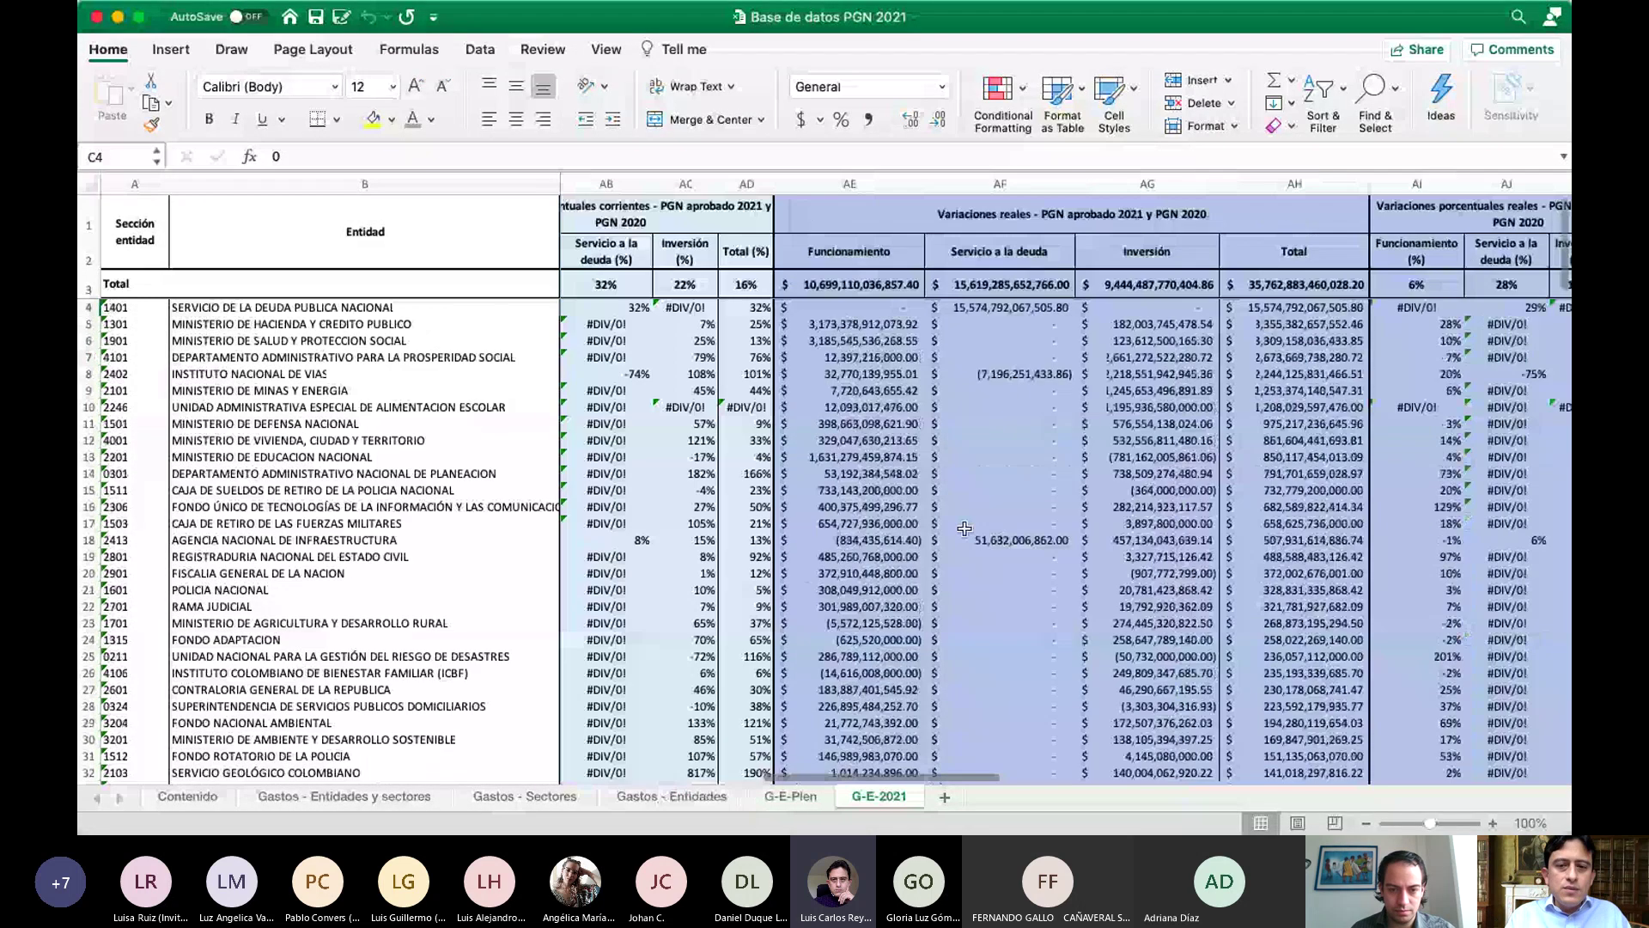
scroll(965, 529, "right", 3)
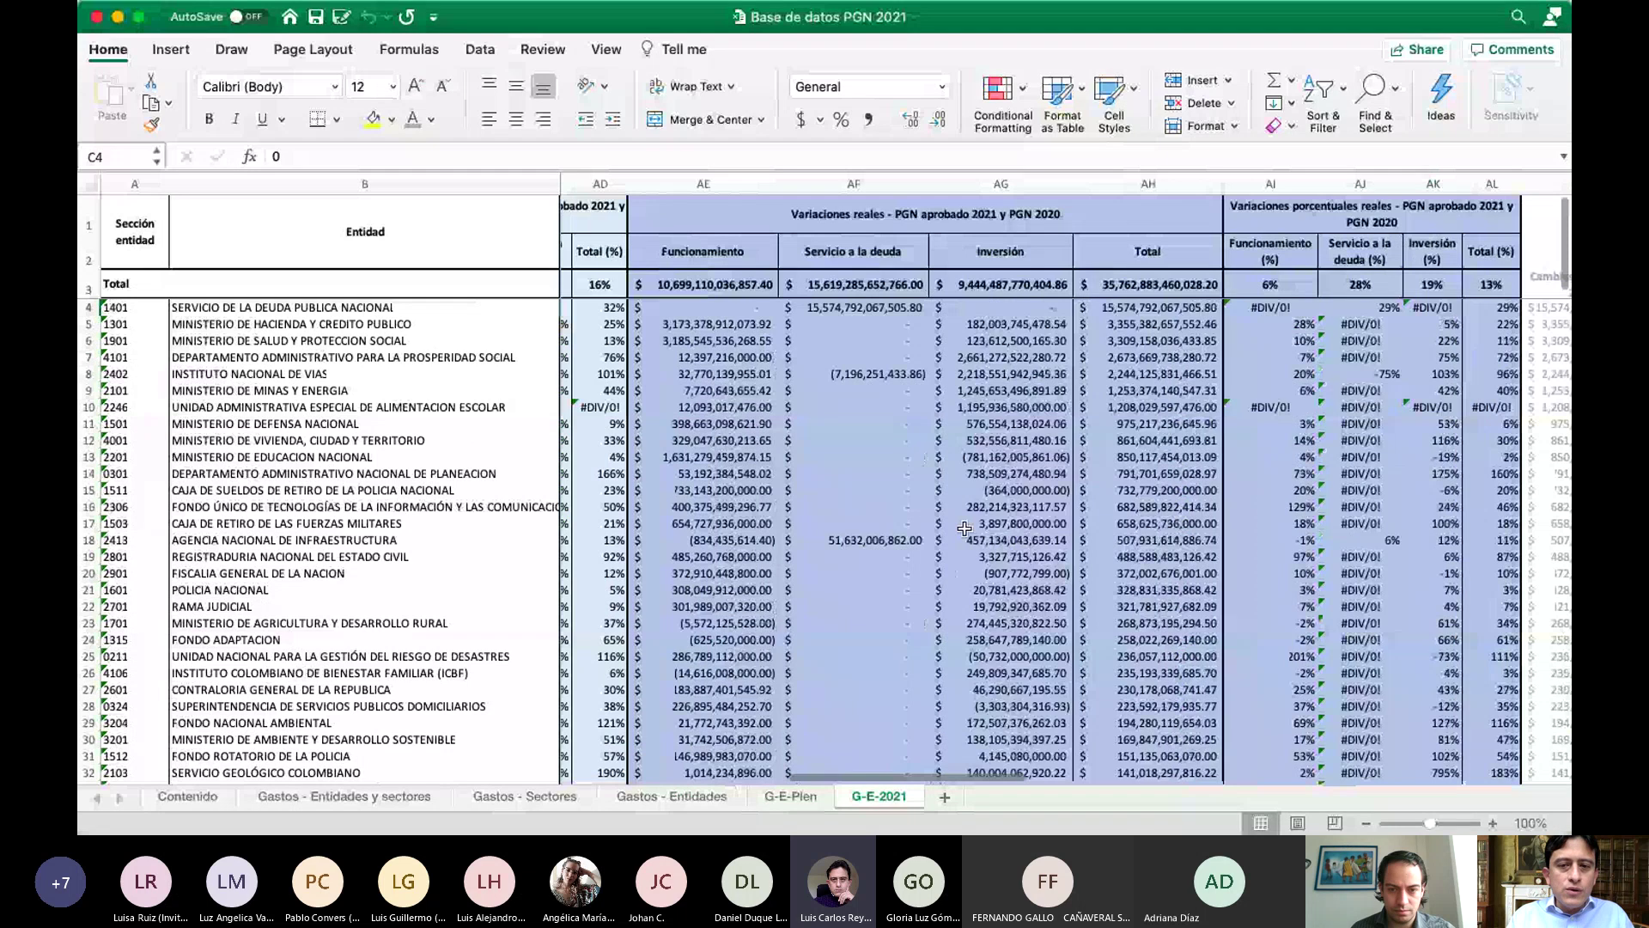
scroll(965, 529, "right", 1)
scroll(964, 528, "left", 5)
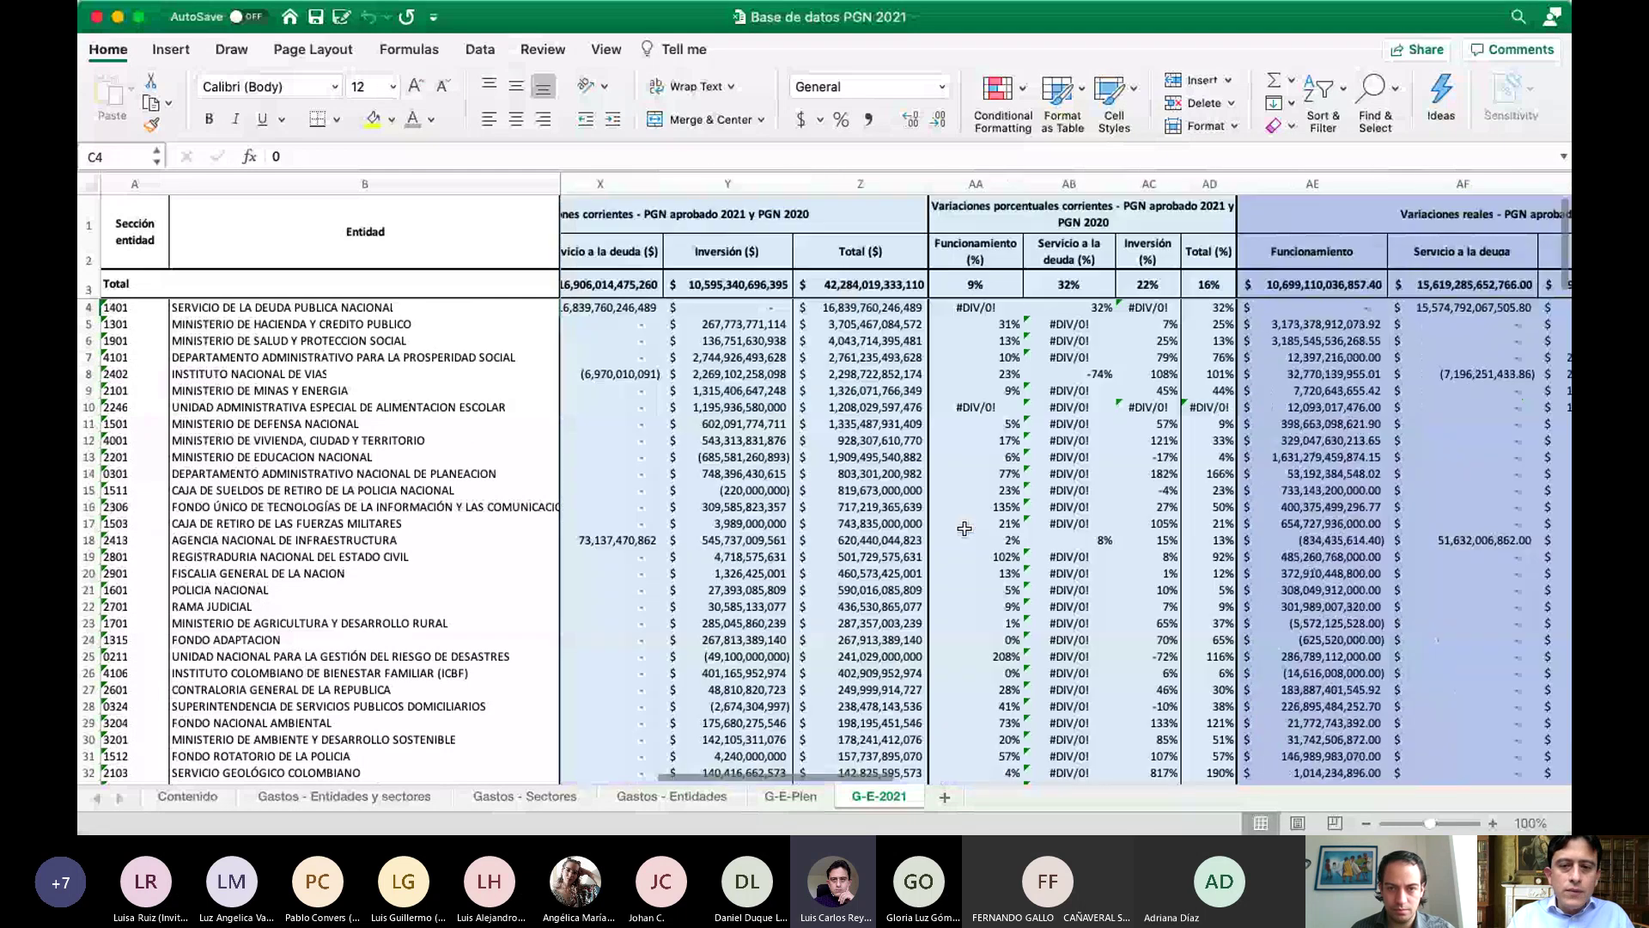
scroll(964, 528, "right", 6)
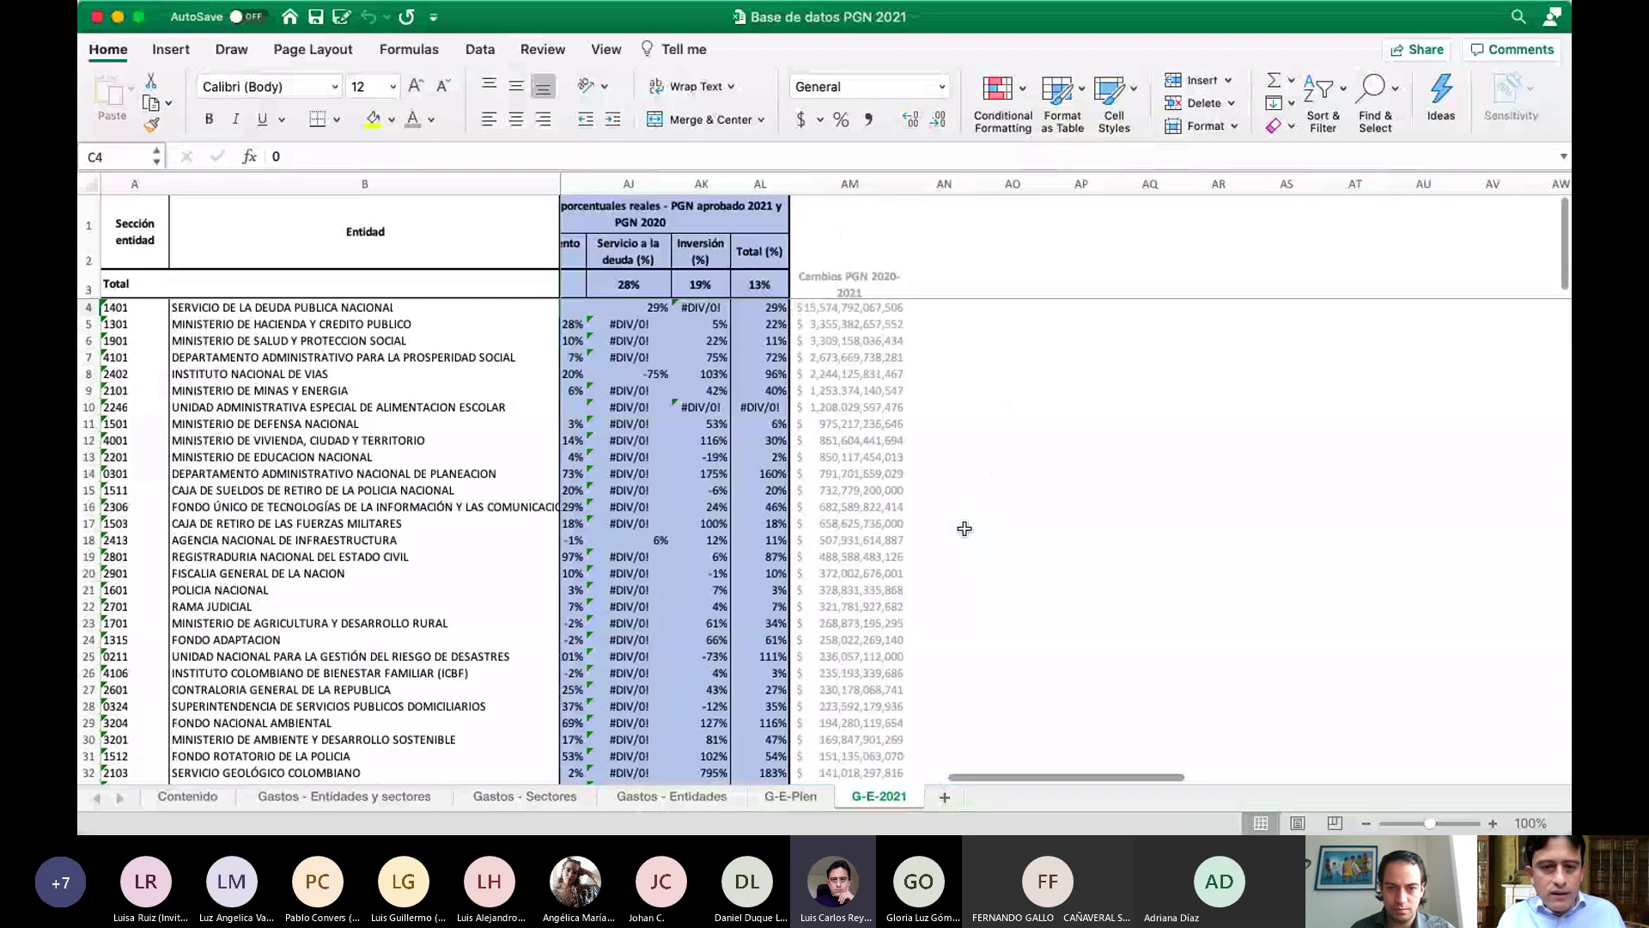
scroll(965, 528, "left", 2)
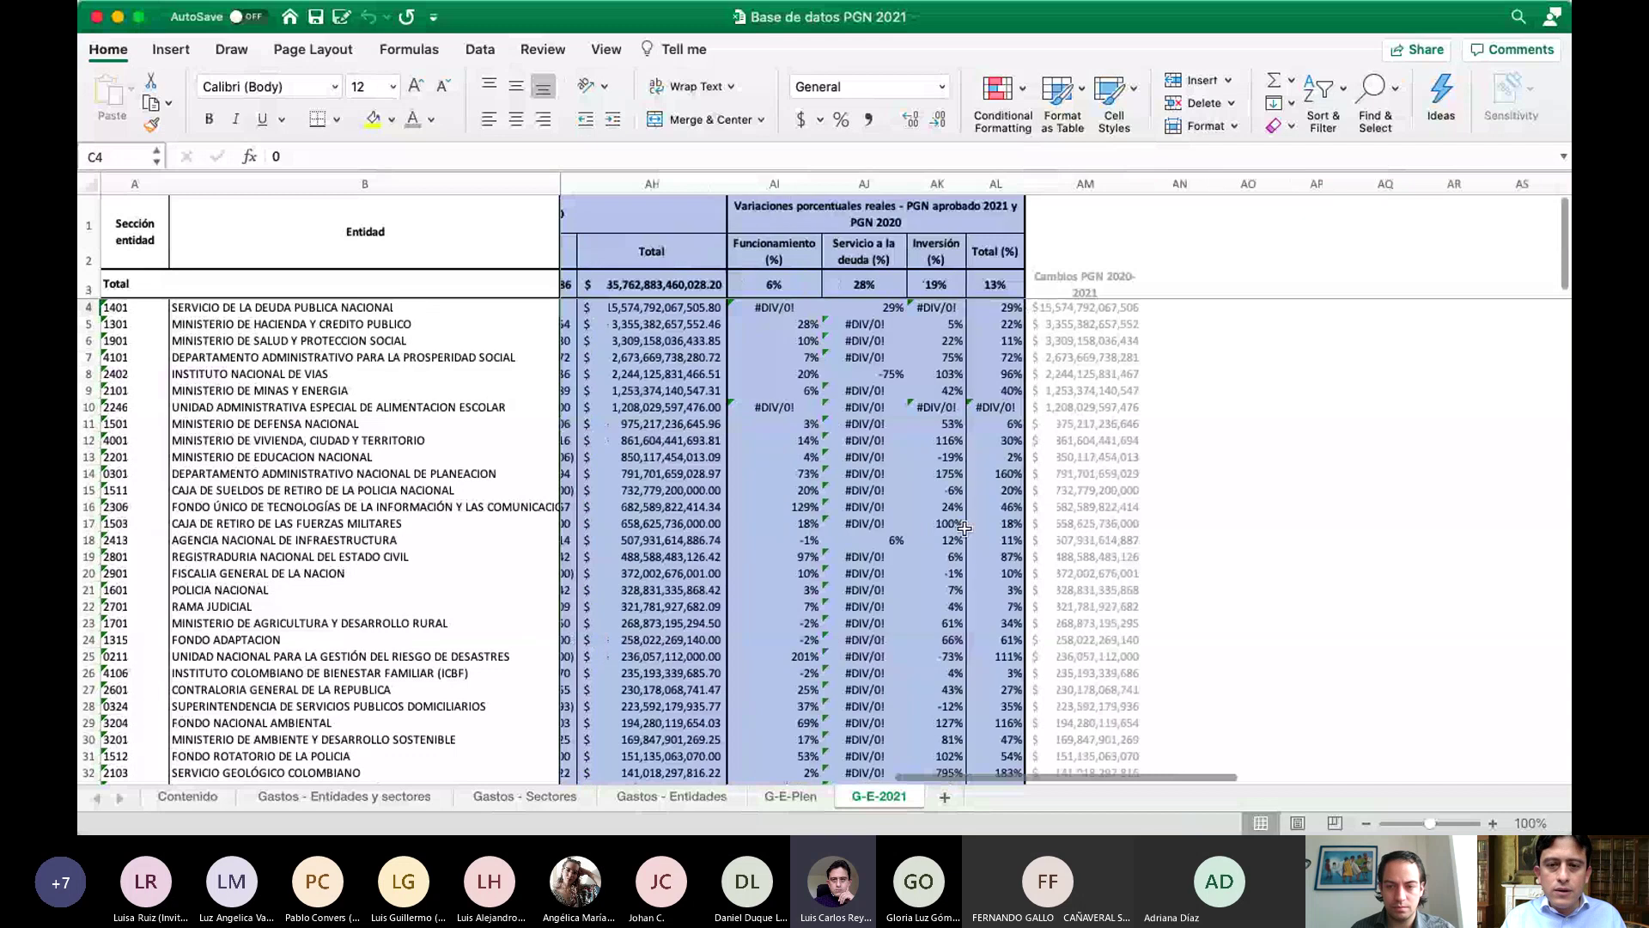
scroll(964, 528, "left", 1)
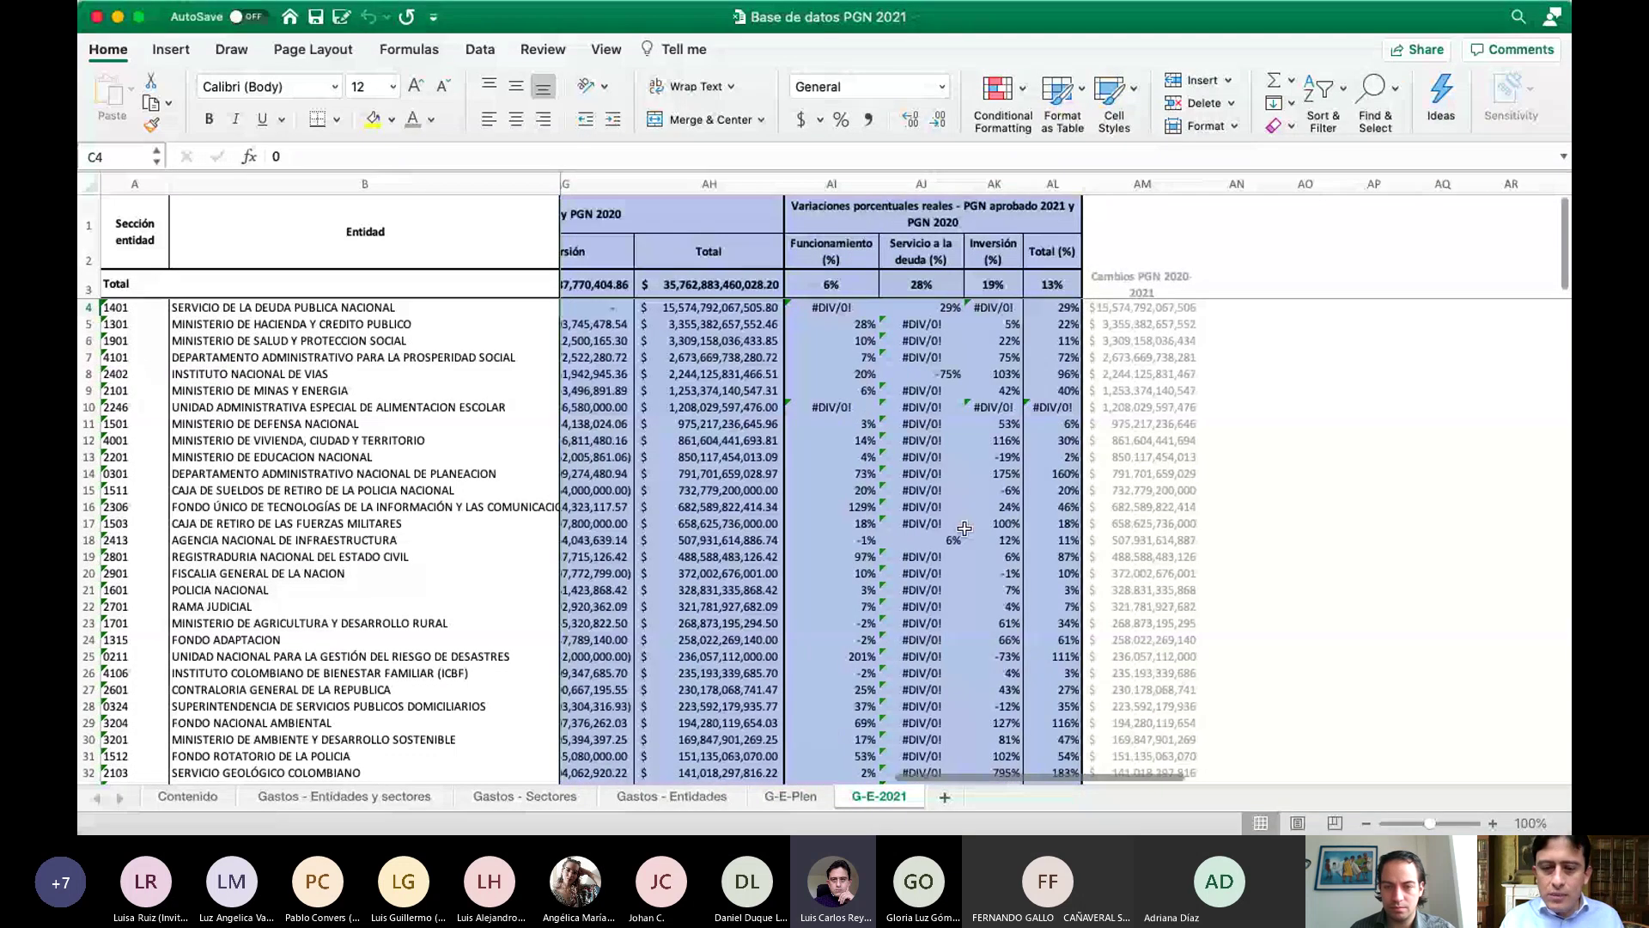
Inspect the total real percentage variation for public debt service and the Cambios PGN 2020-2021 amounts for the first two entities.
left_click(1067, 309)
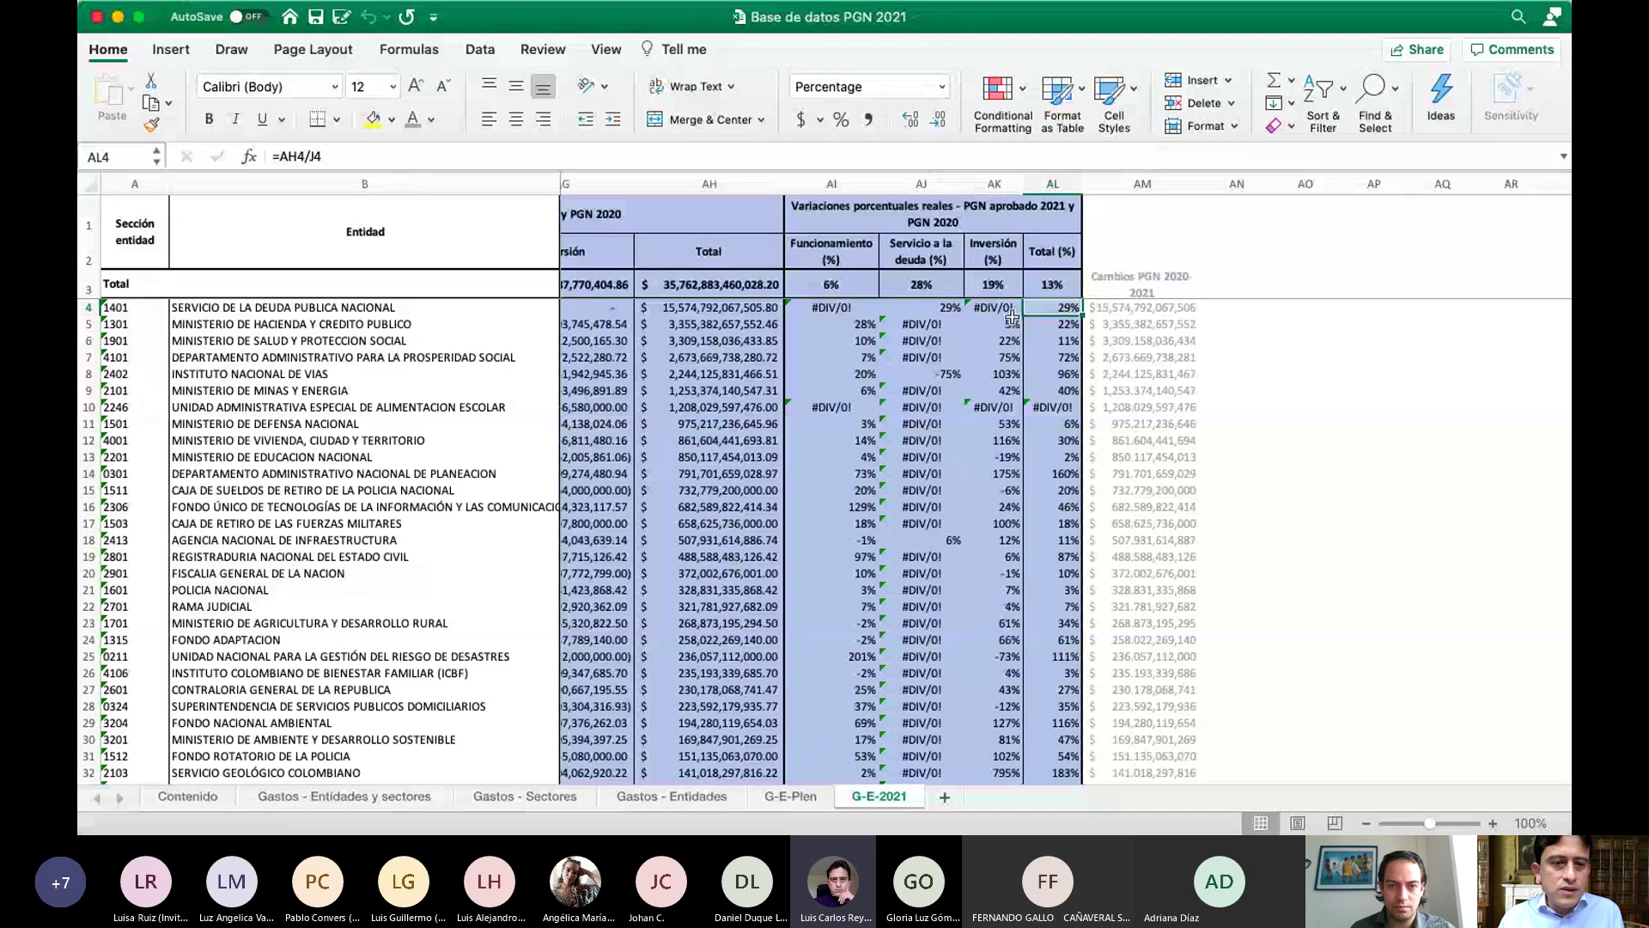
left_click(1130, 308)
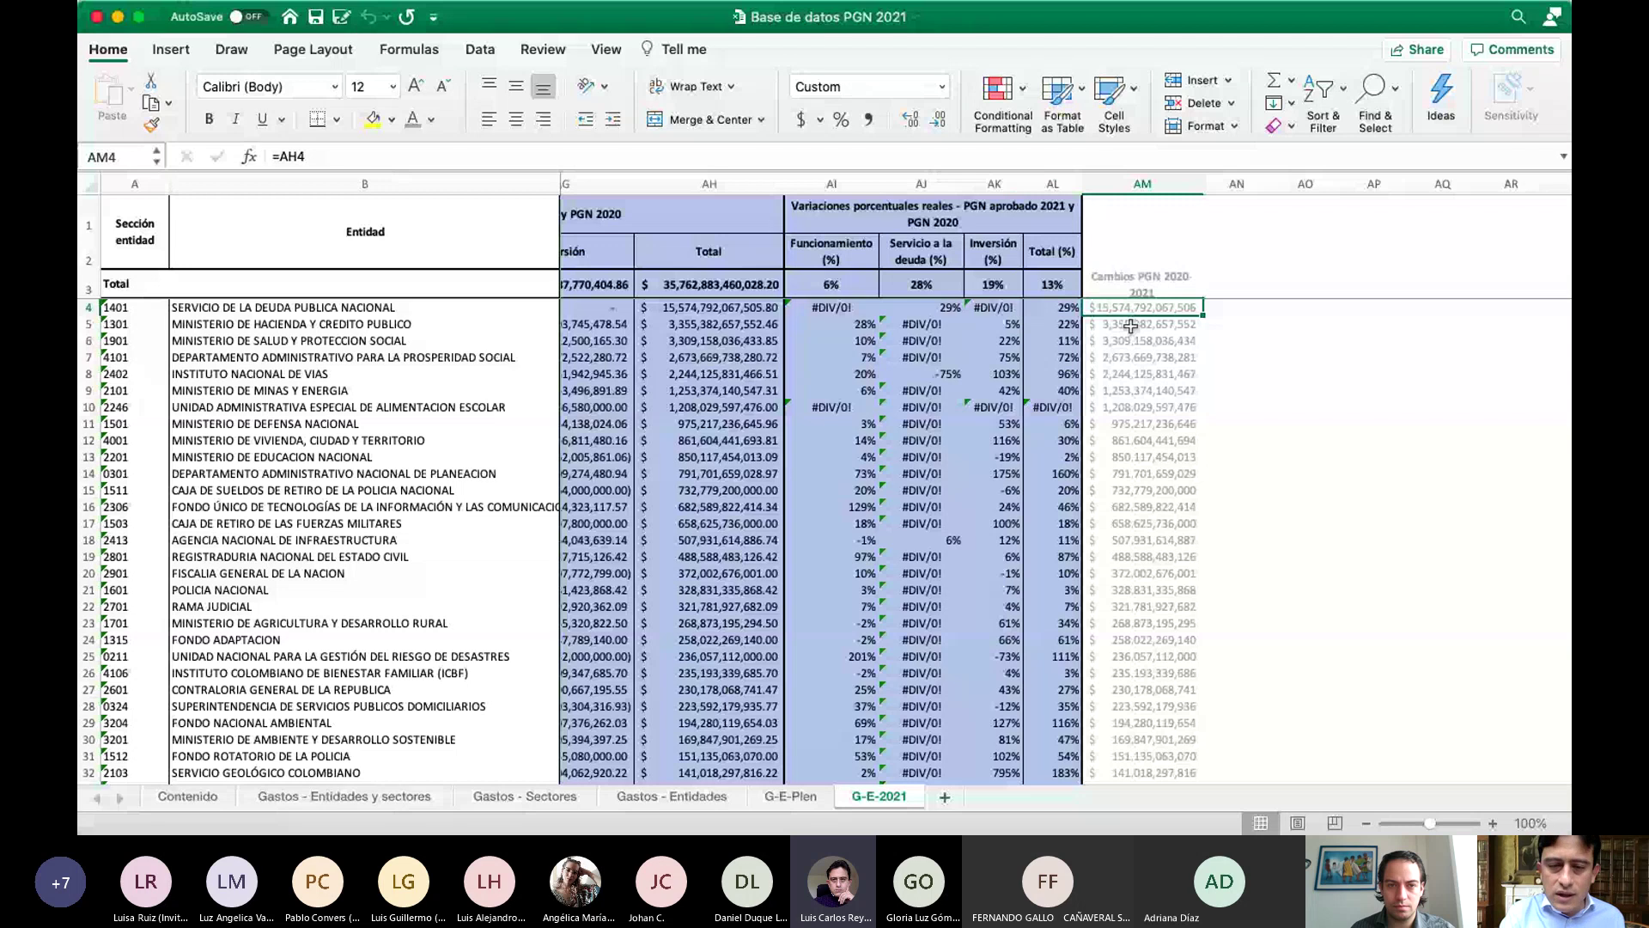
left_click(1131, 326)
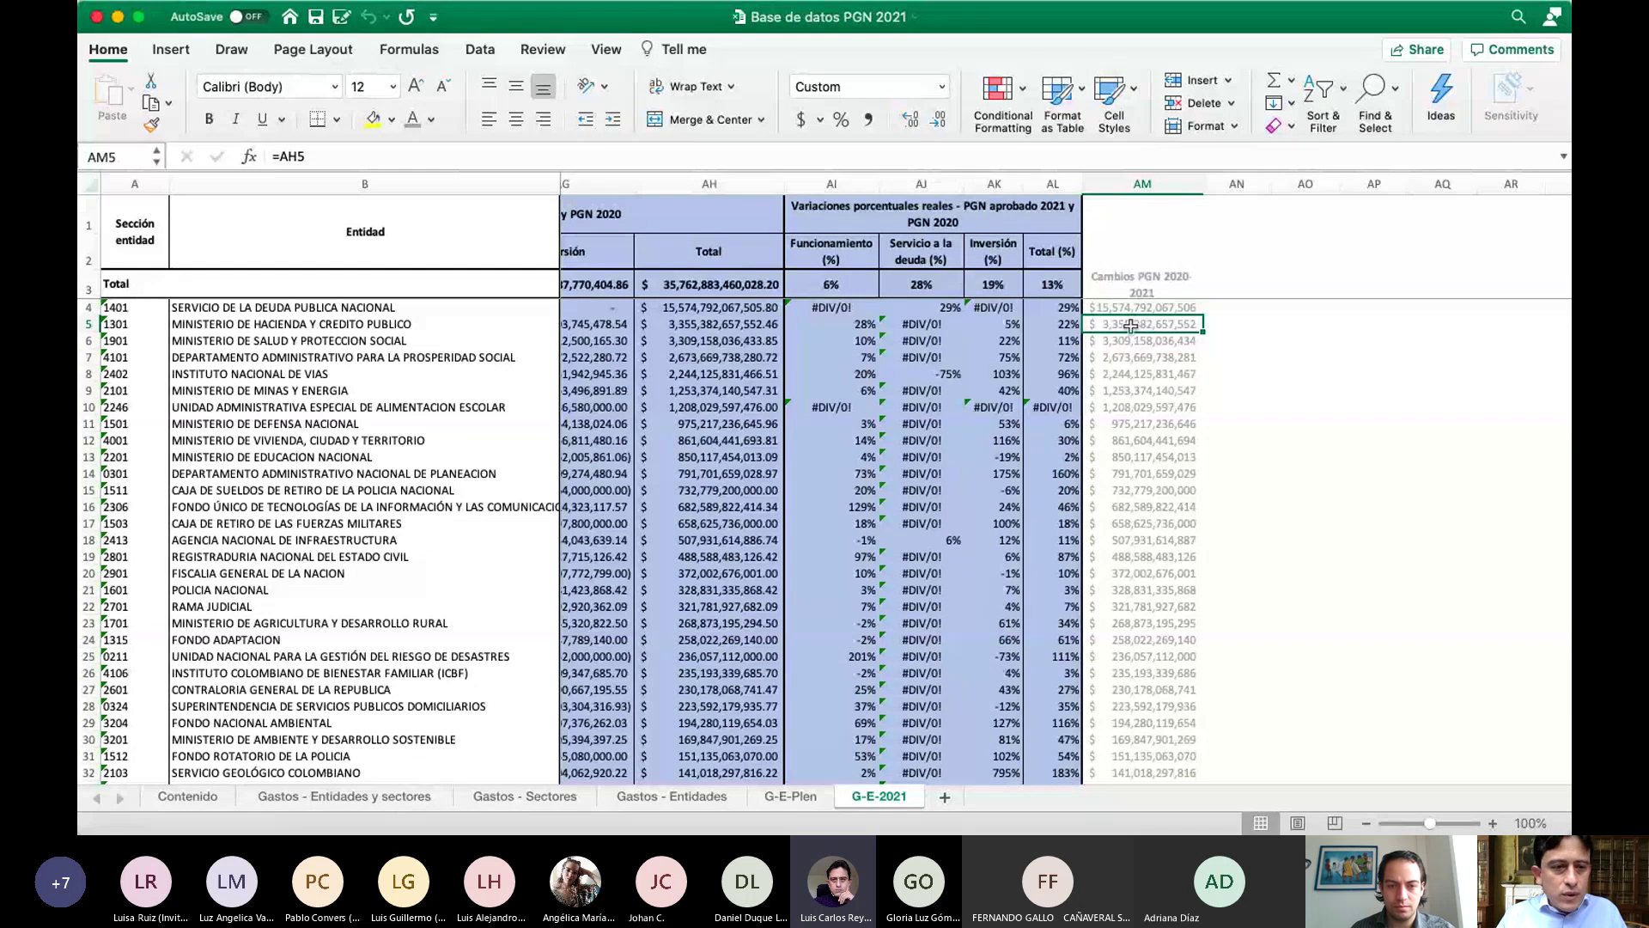
scroll(1150, 396, "left", 2)
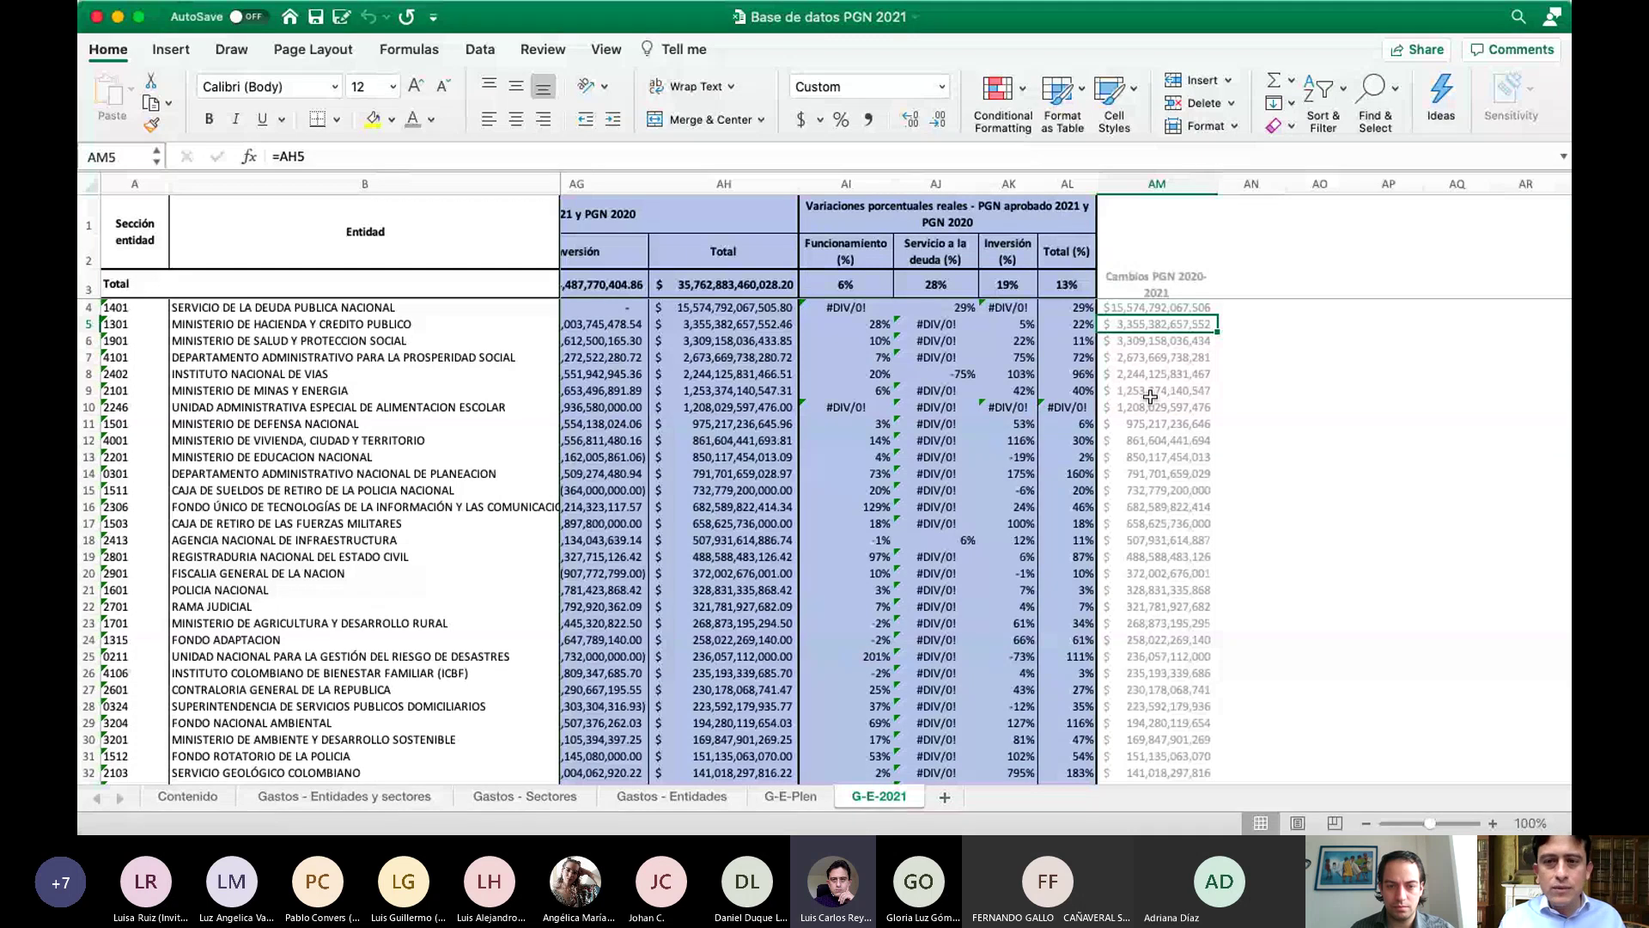
key("Up")
key("Up")
key("Down")
key("Down")
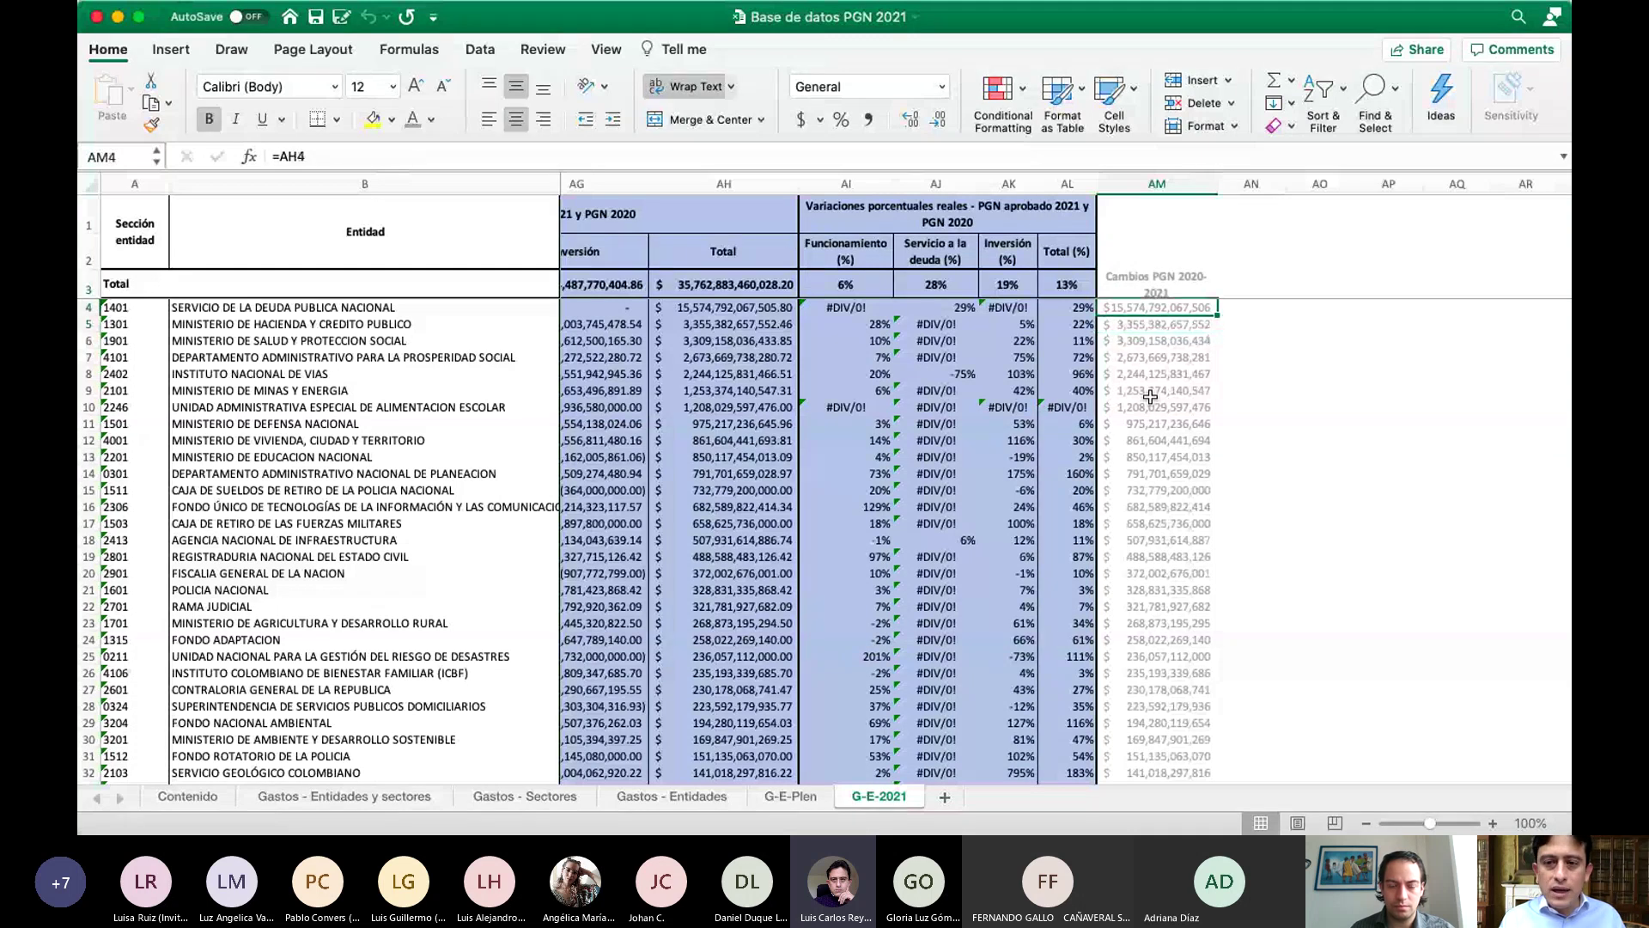
key("Up")
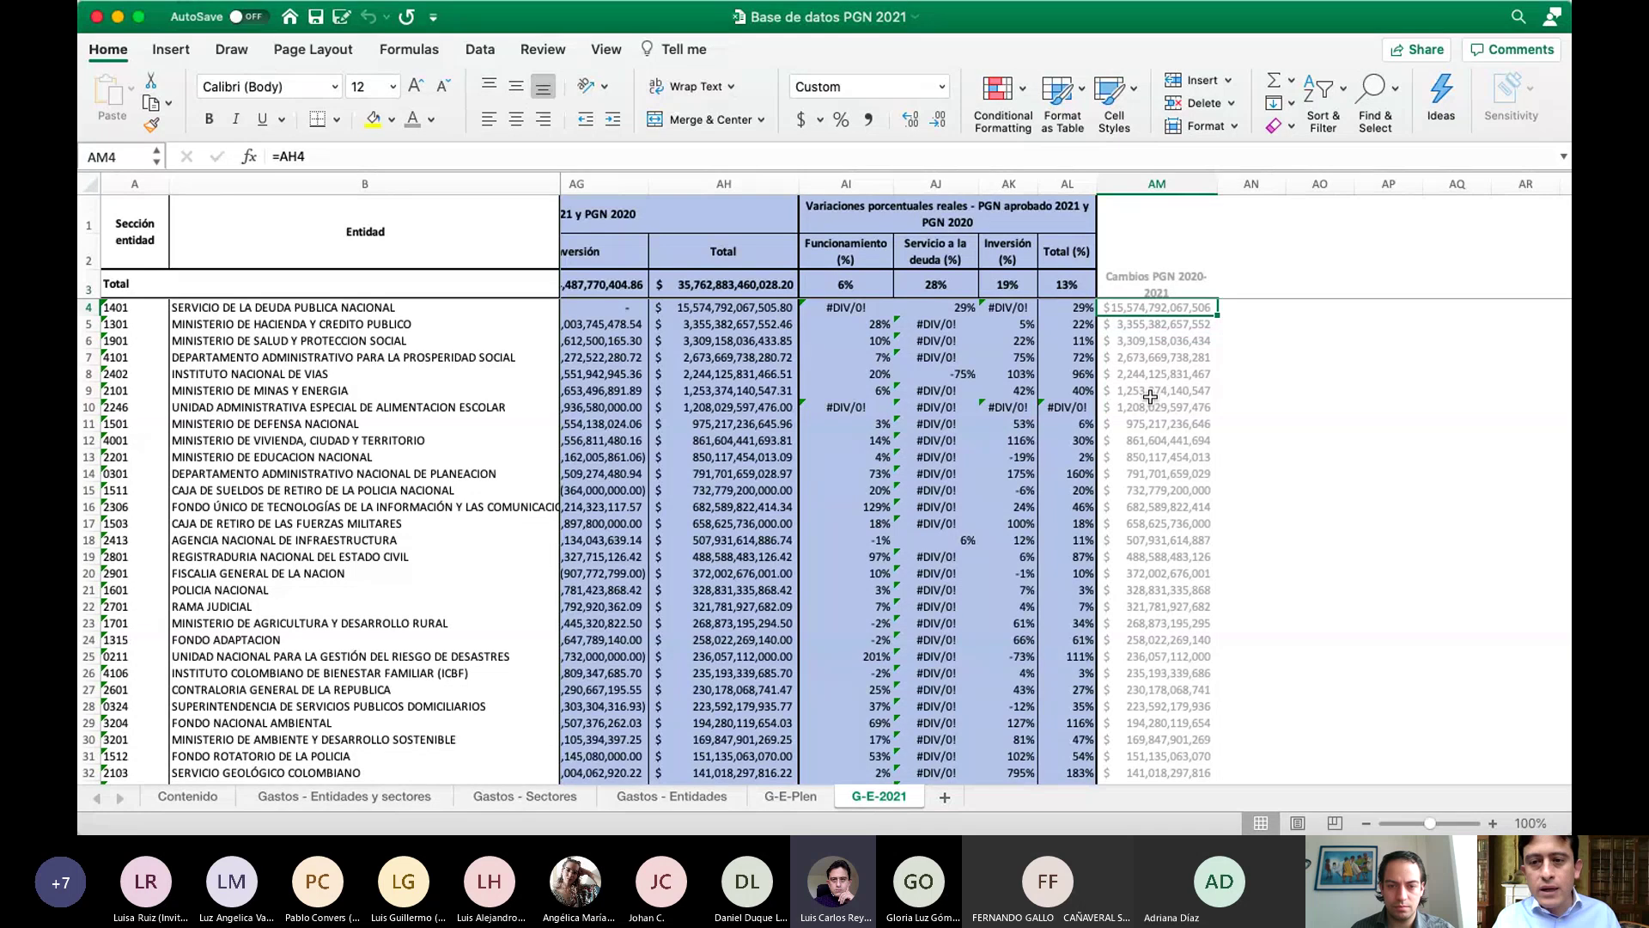
scroll(1150, 396, "right", 2)
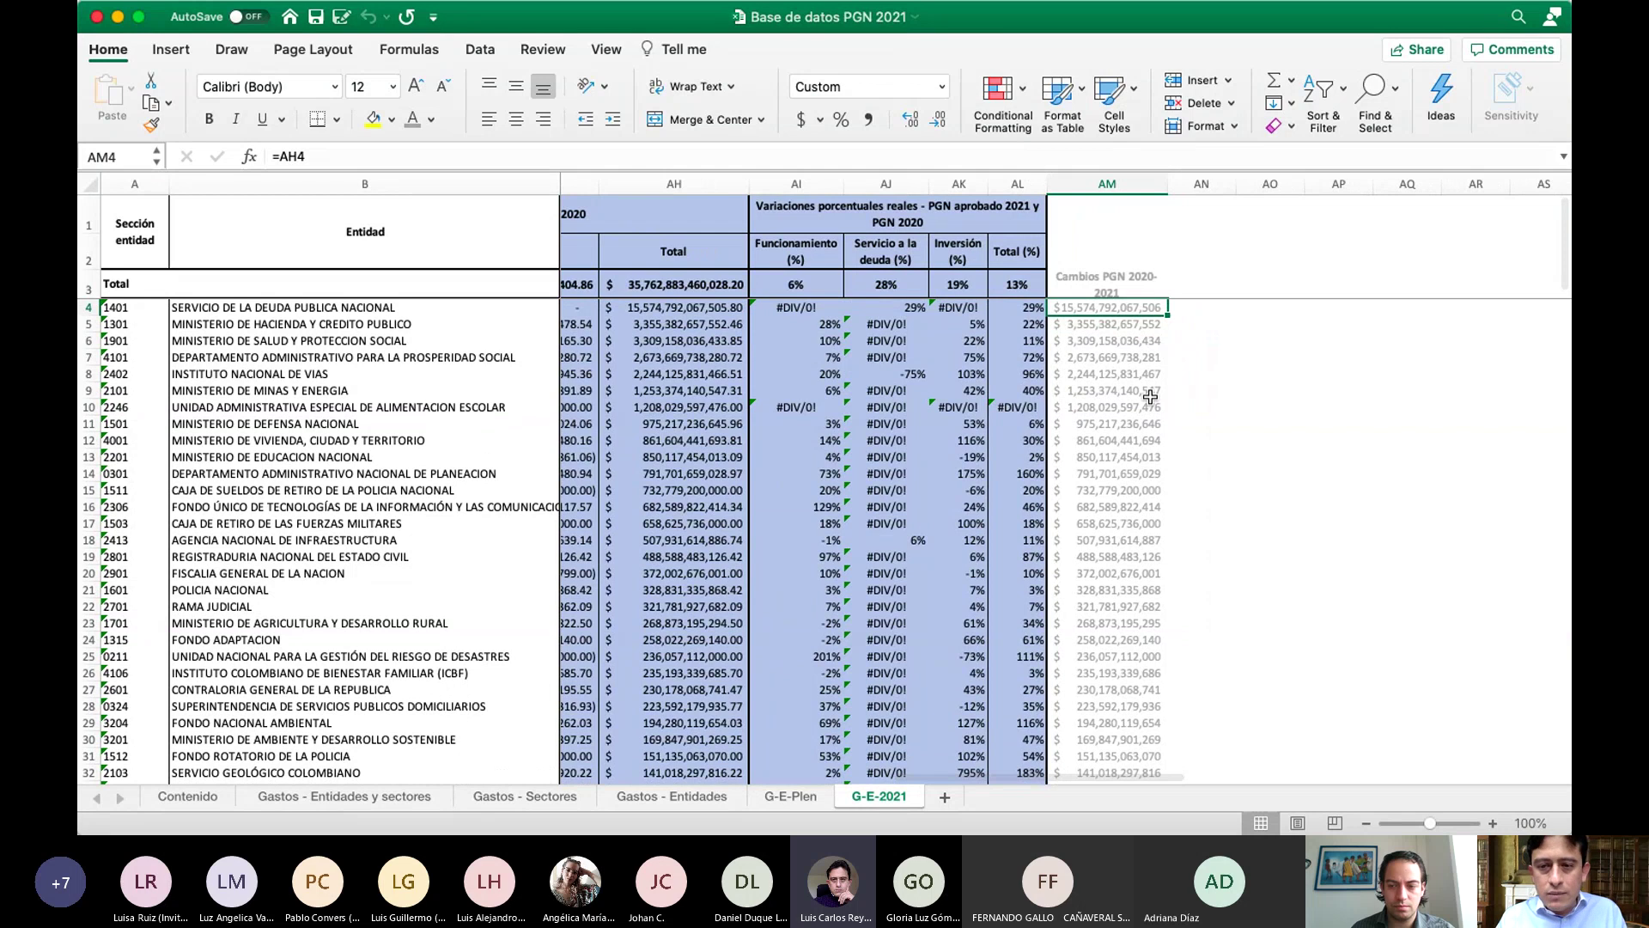
scroll(1151, 396, "left", 1)
Check the Cambios PGN 2020-2021 amounts for Ministerio de Minas y Energía and Fondo Único de Tecnologías de la Información.
left_click(1151, 396)
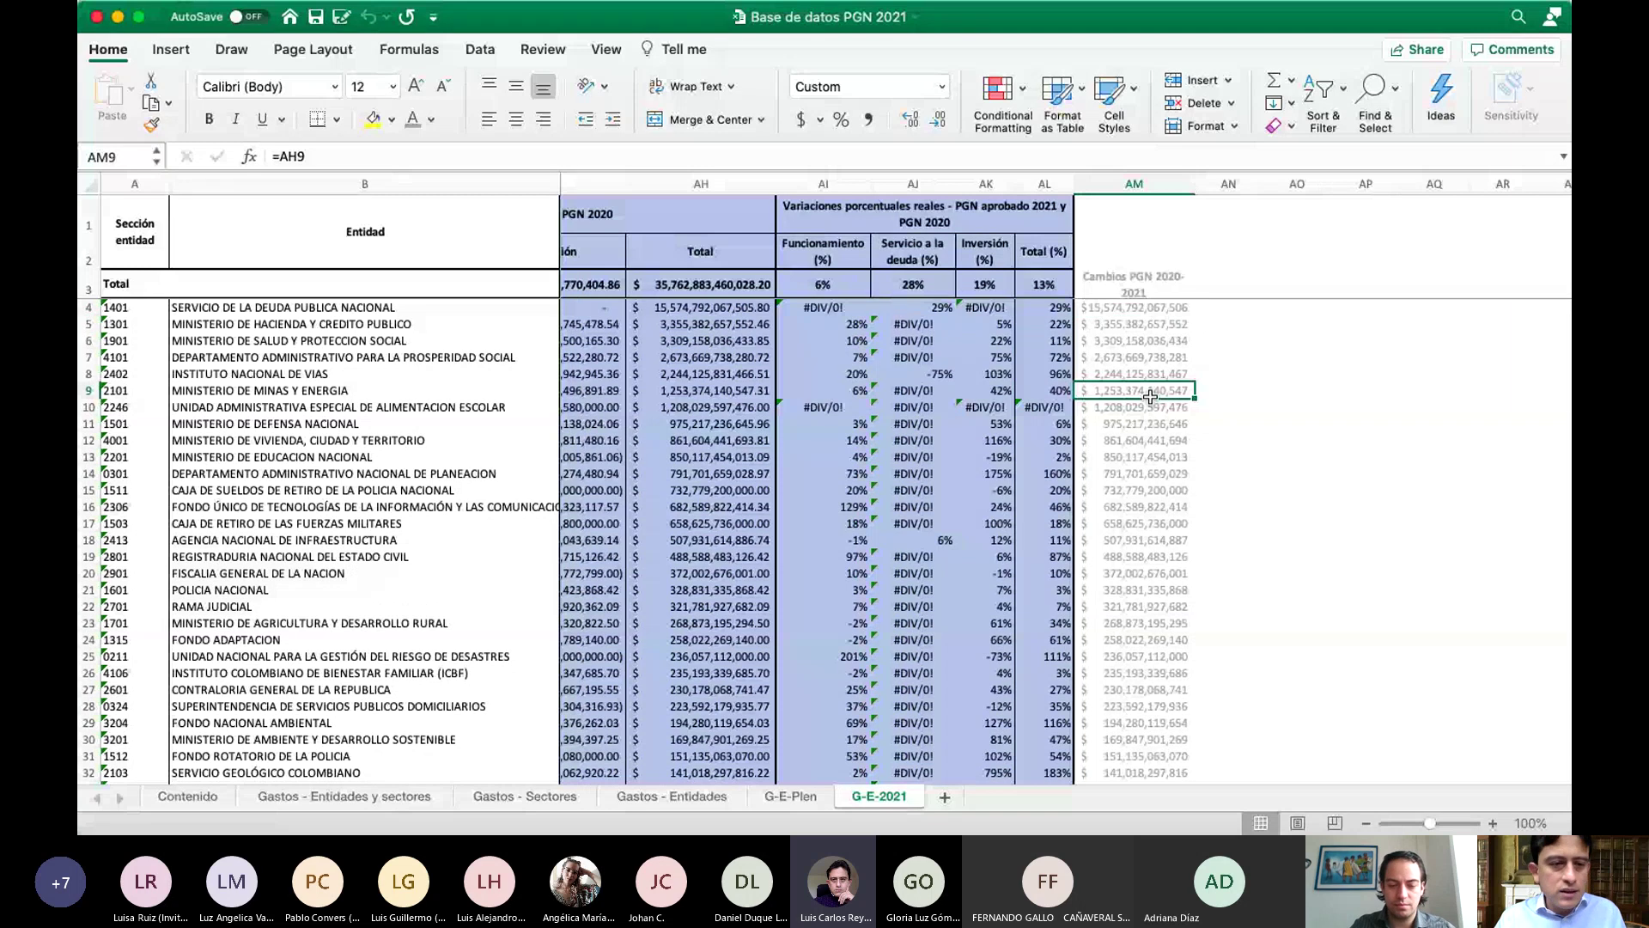
scroll(1151, 396, "down", 5)
scroll(1151, 396, "right", 1)
scroll(1151, 396, "left", 1)
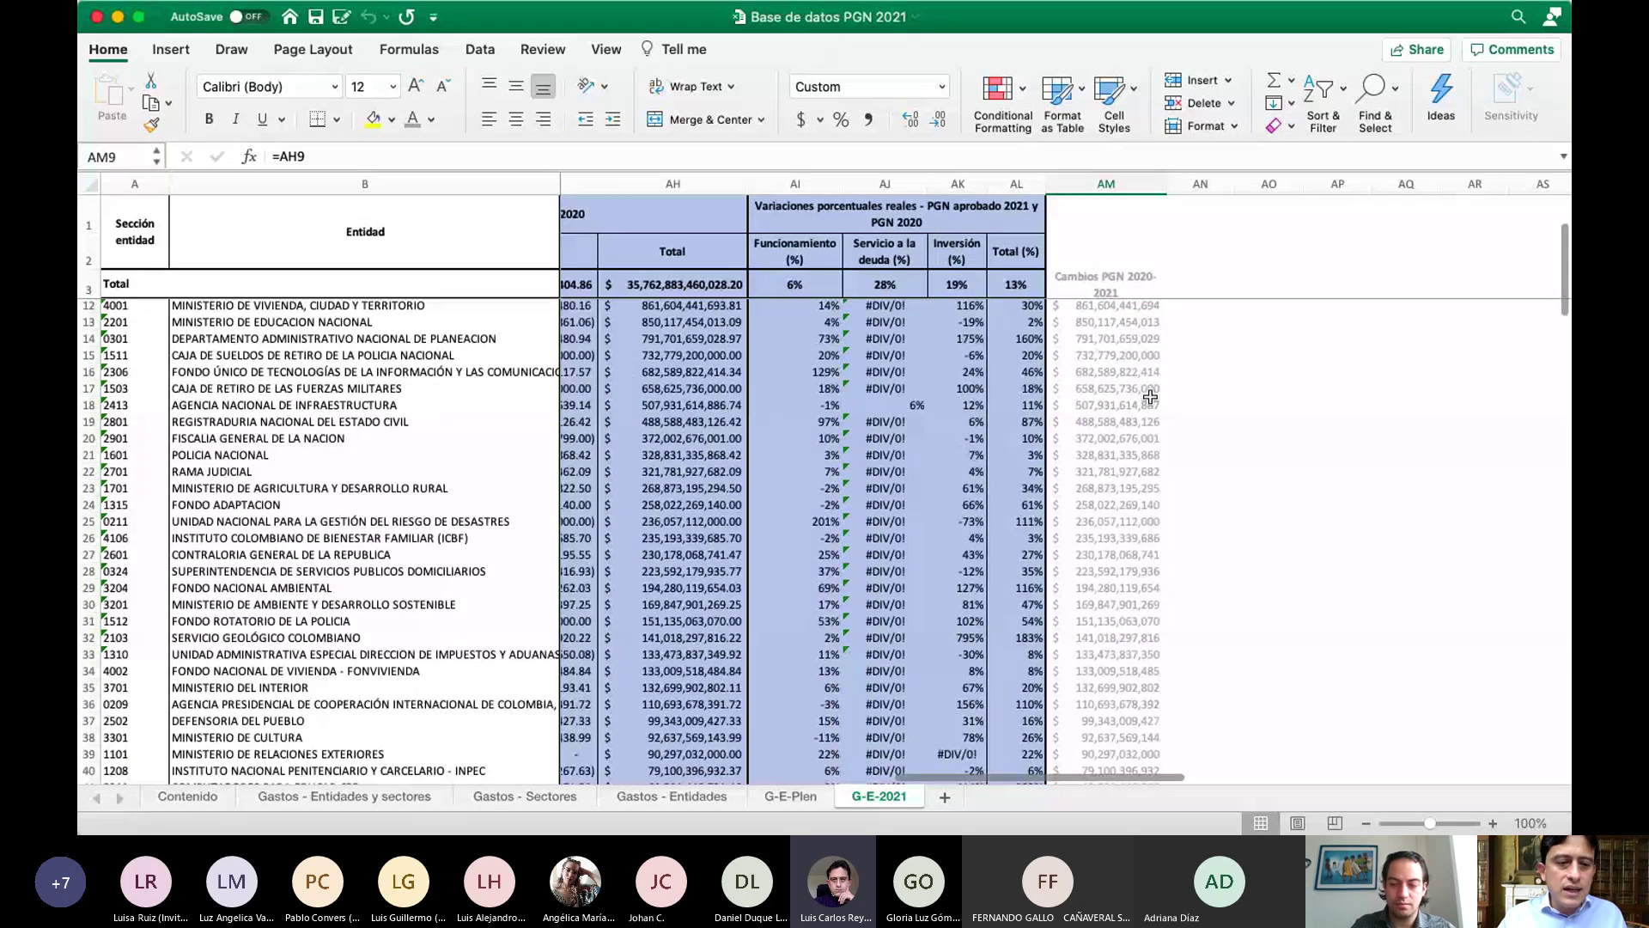
scroll(1151, 396, "up", 5)
left_click(1126, 506)
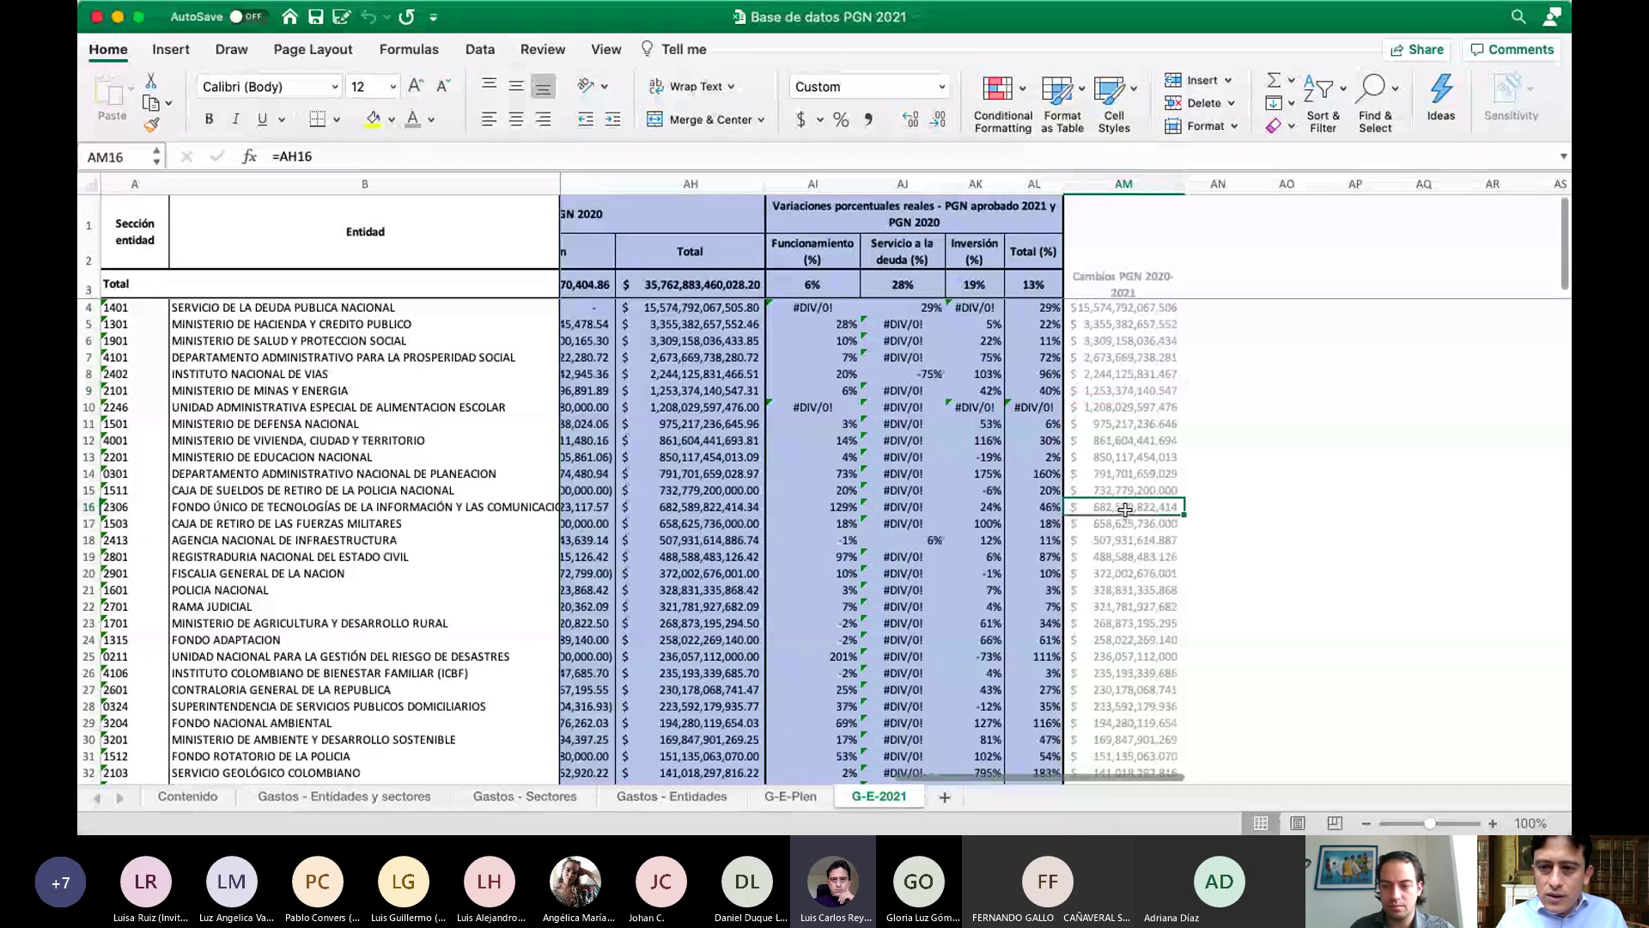
scroll(1125, 510, "left", 1)
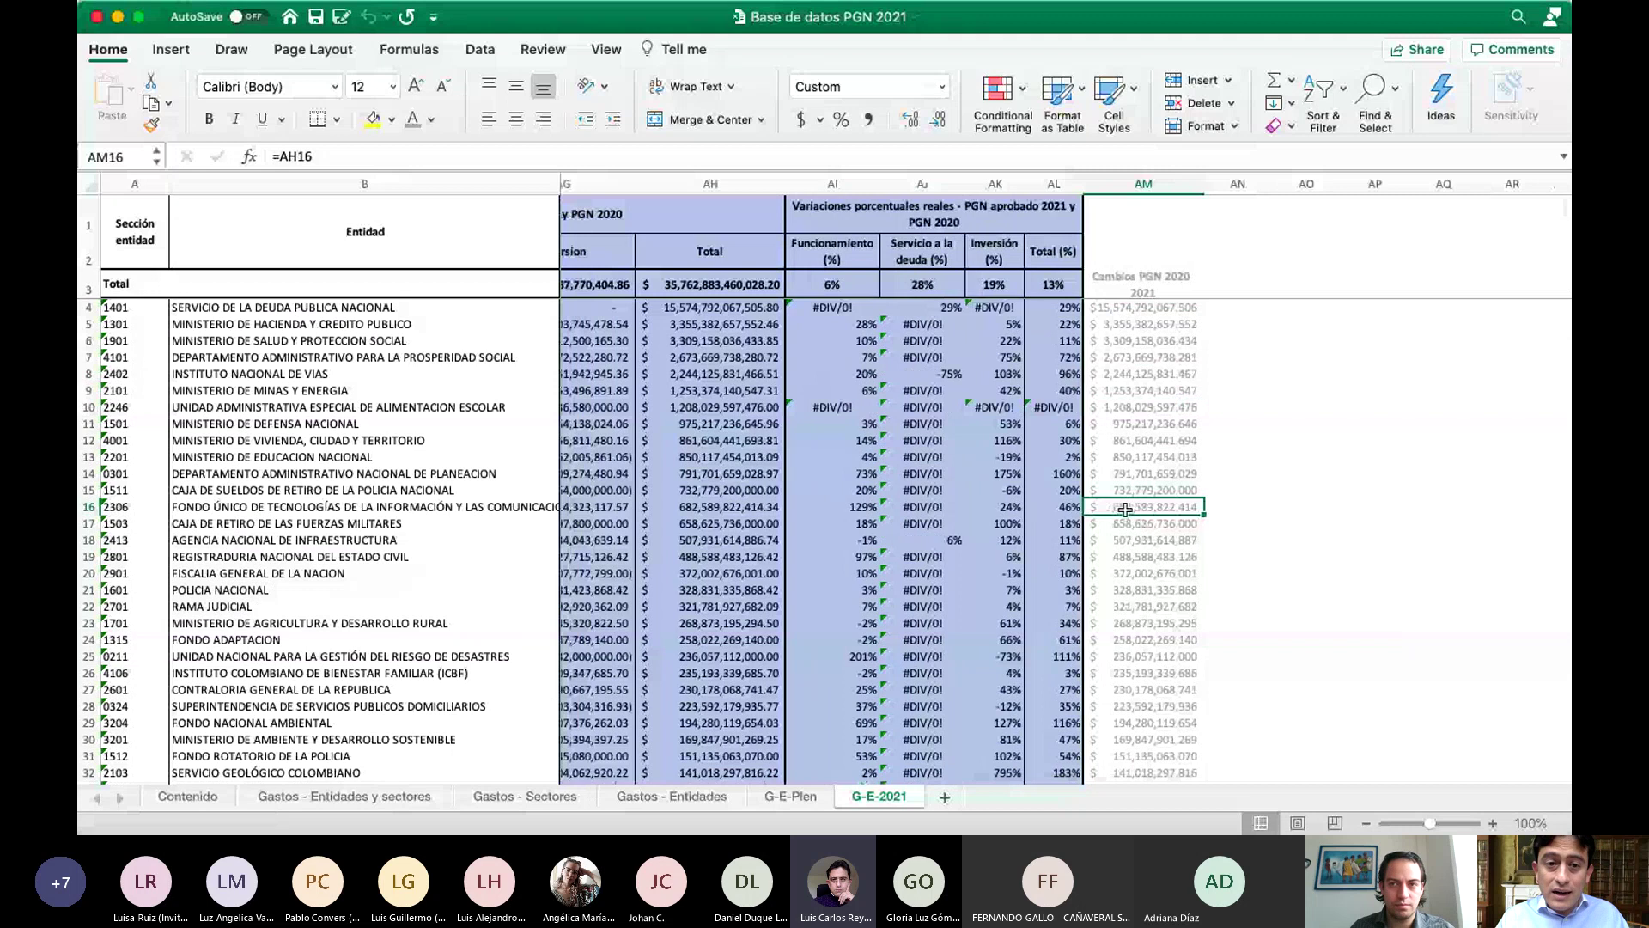
Review the 2020-2021 budget changes across the remaining entities, down to Ministerio del Trabajo at the end of the list.
scroll(1126, 509, "right", 2)
scroll(1126, 509, "down", 5)
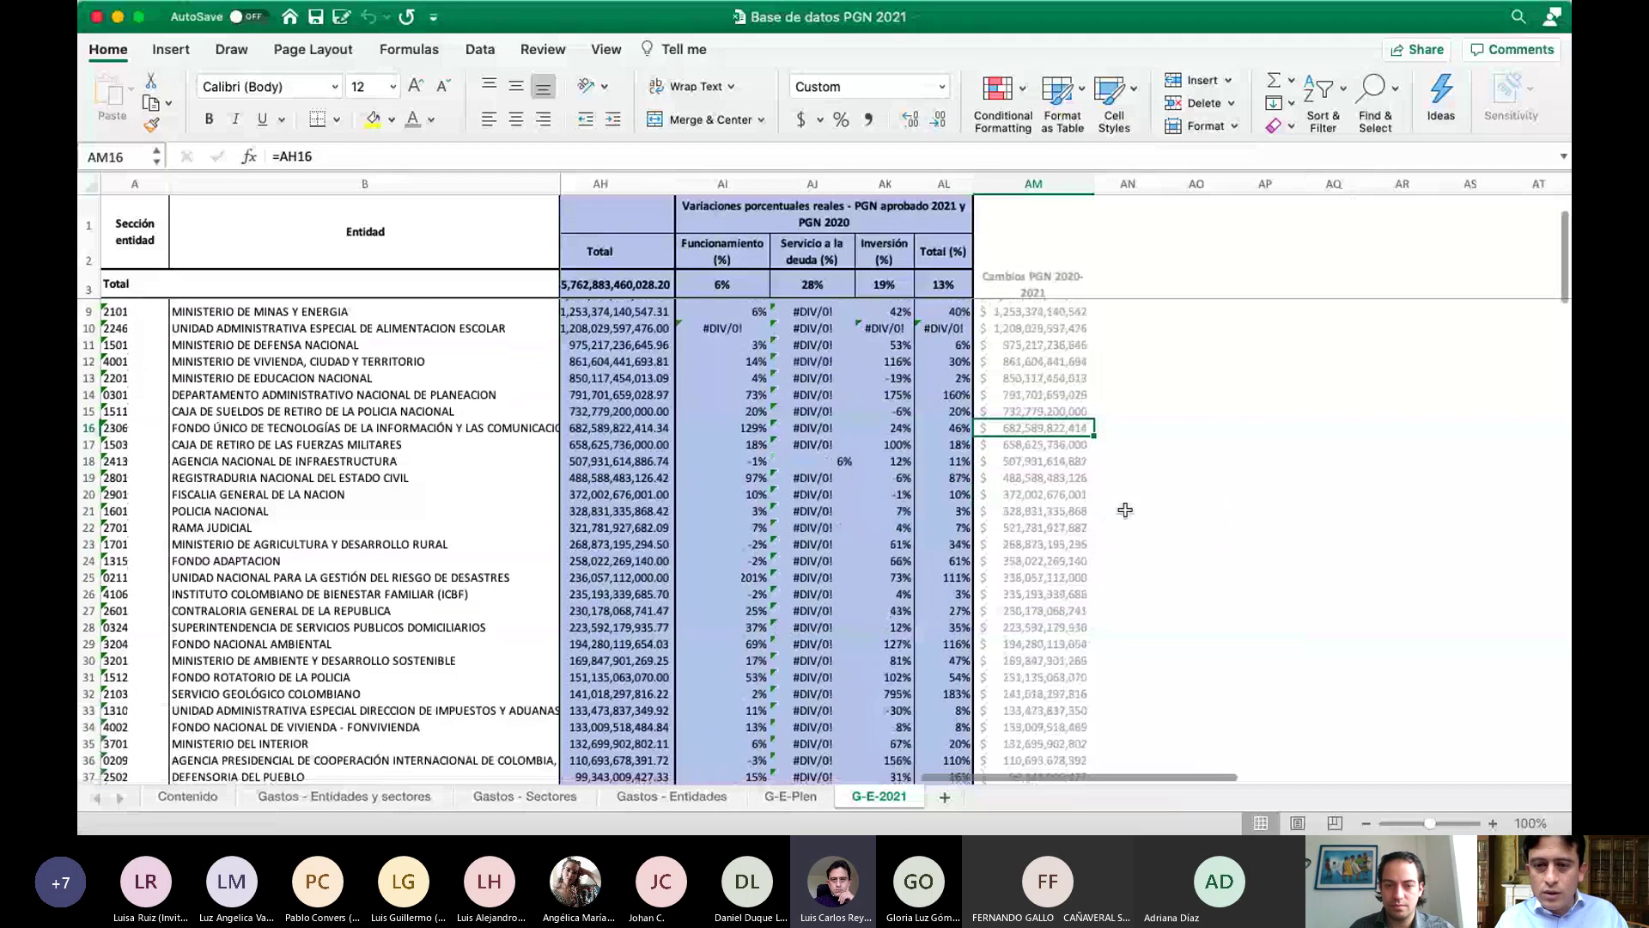
scroll(1125, 509, "down", 3)
scroll(1126, 509, "right", 1)
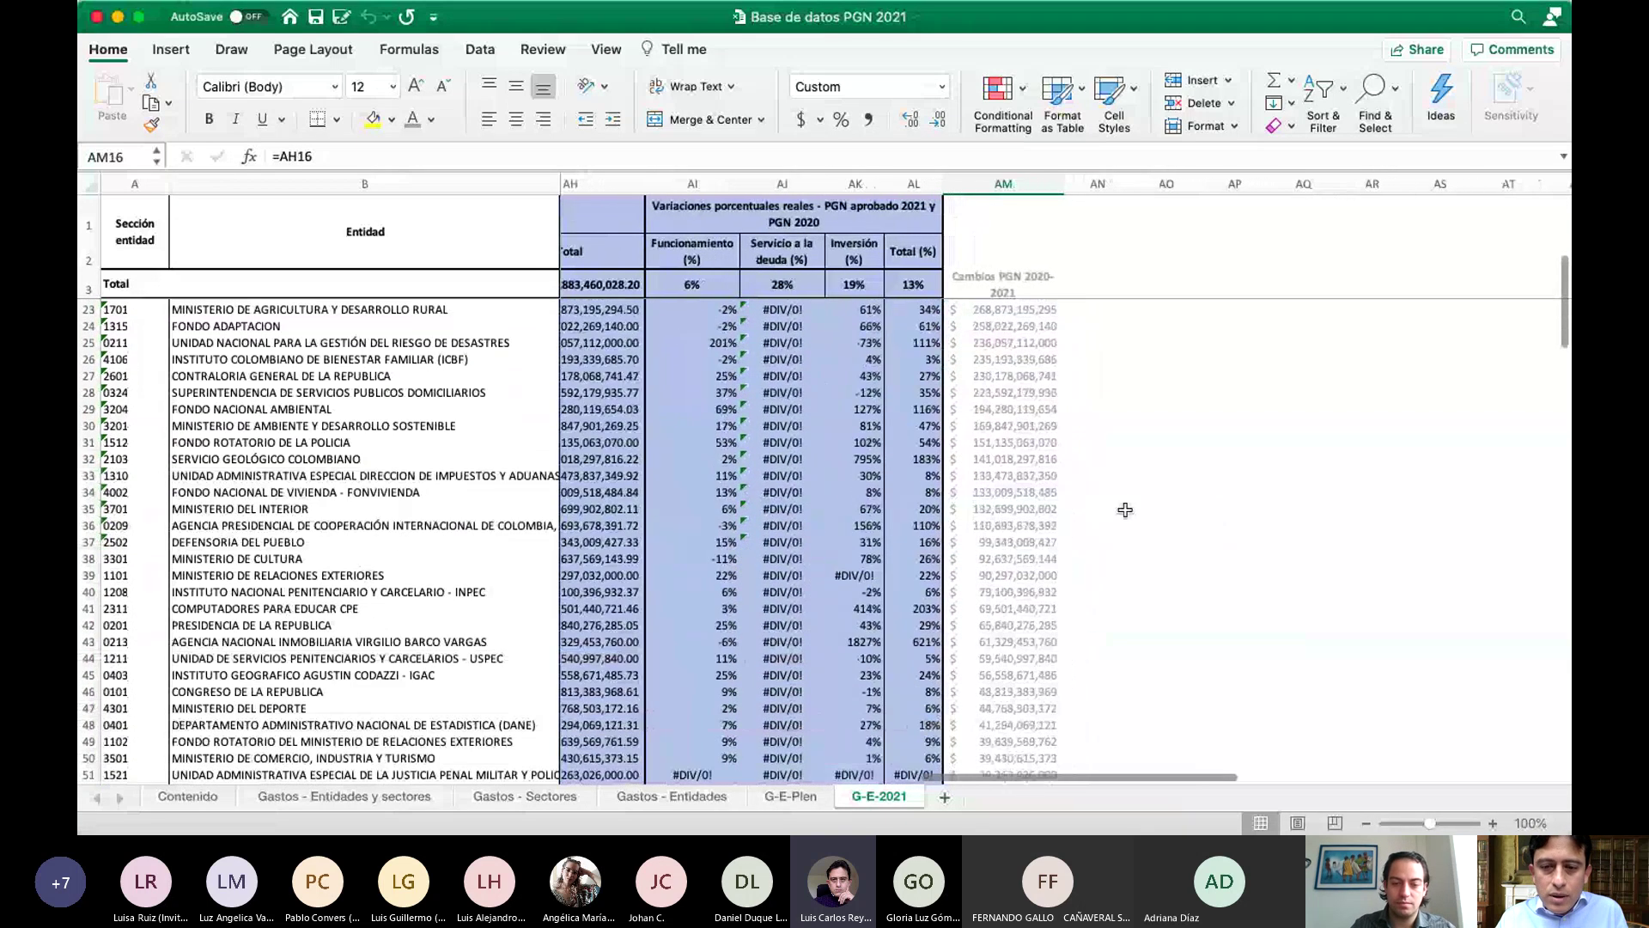
scroll(1125, 509, "down", 10)
scroll(1126, 510, "right", 1)
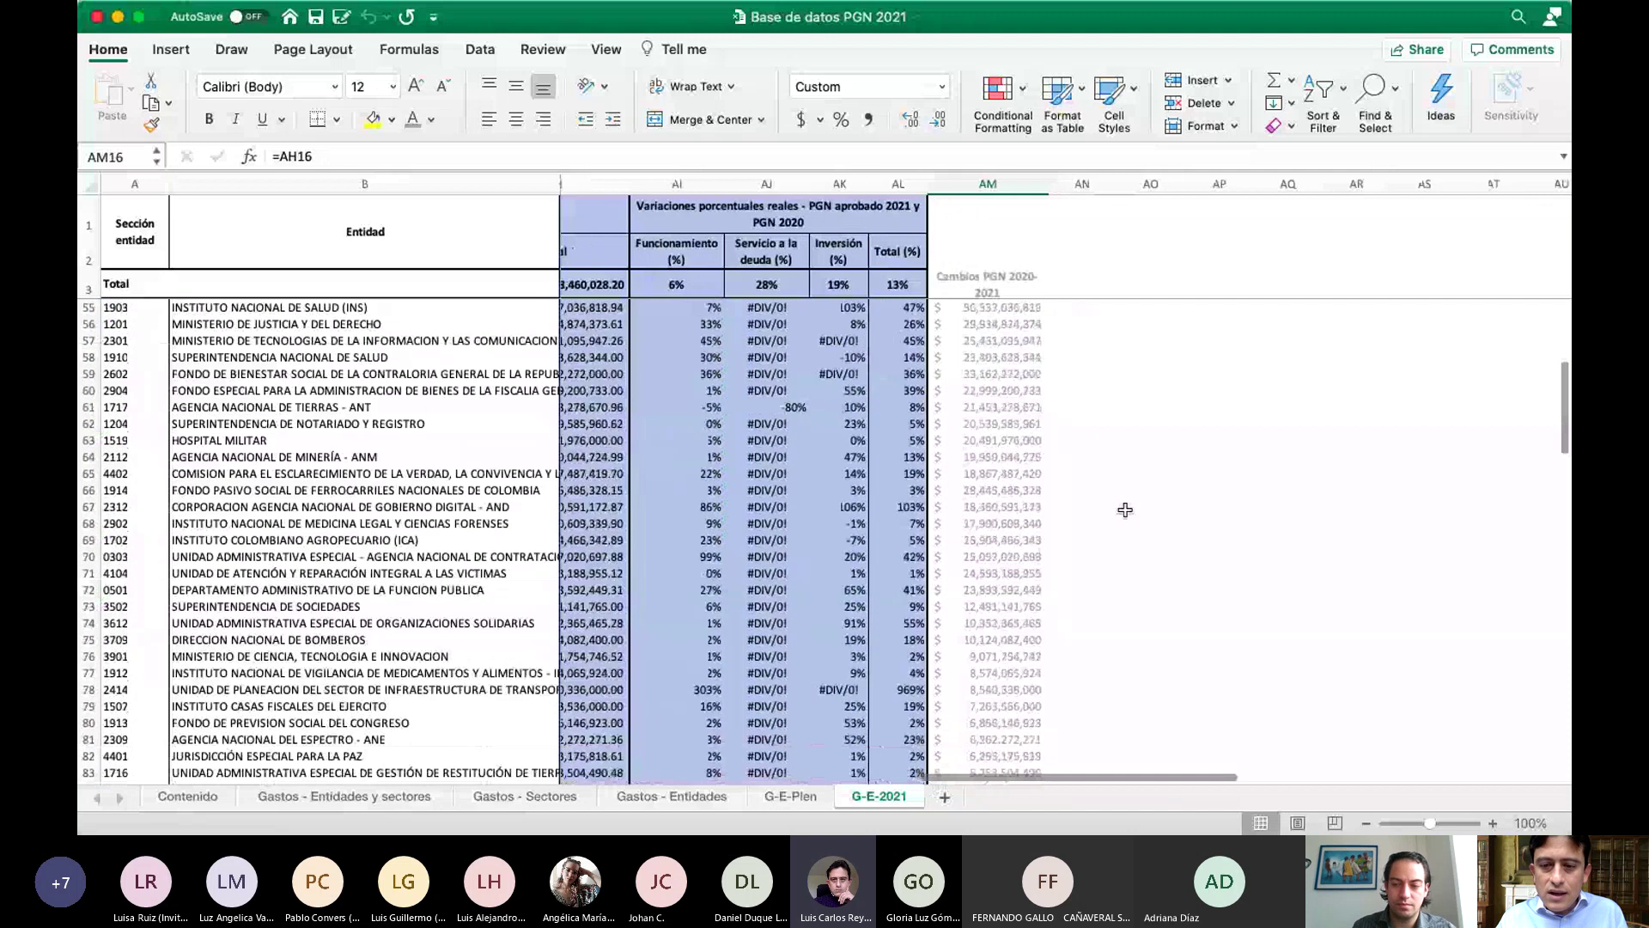
scroll(1125, 509, "down", 3)
scroll(1125, 510, "left", 1)
scroll(1125, 510, "down", 7)
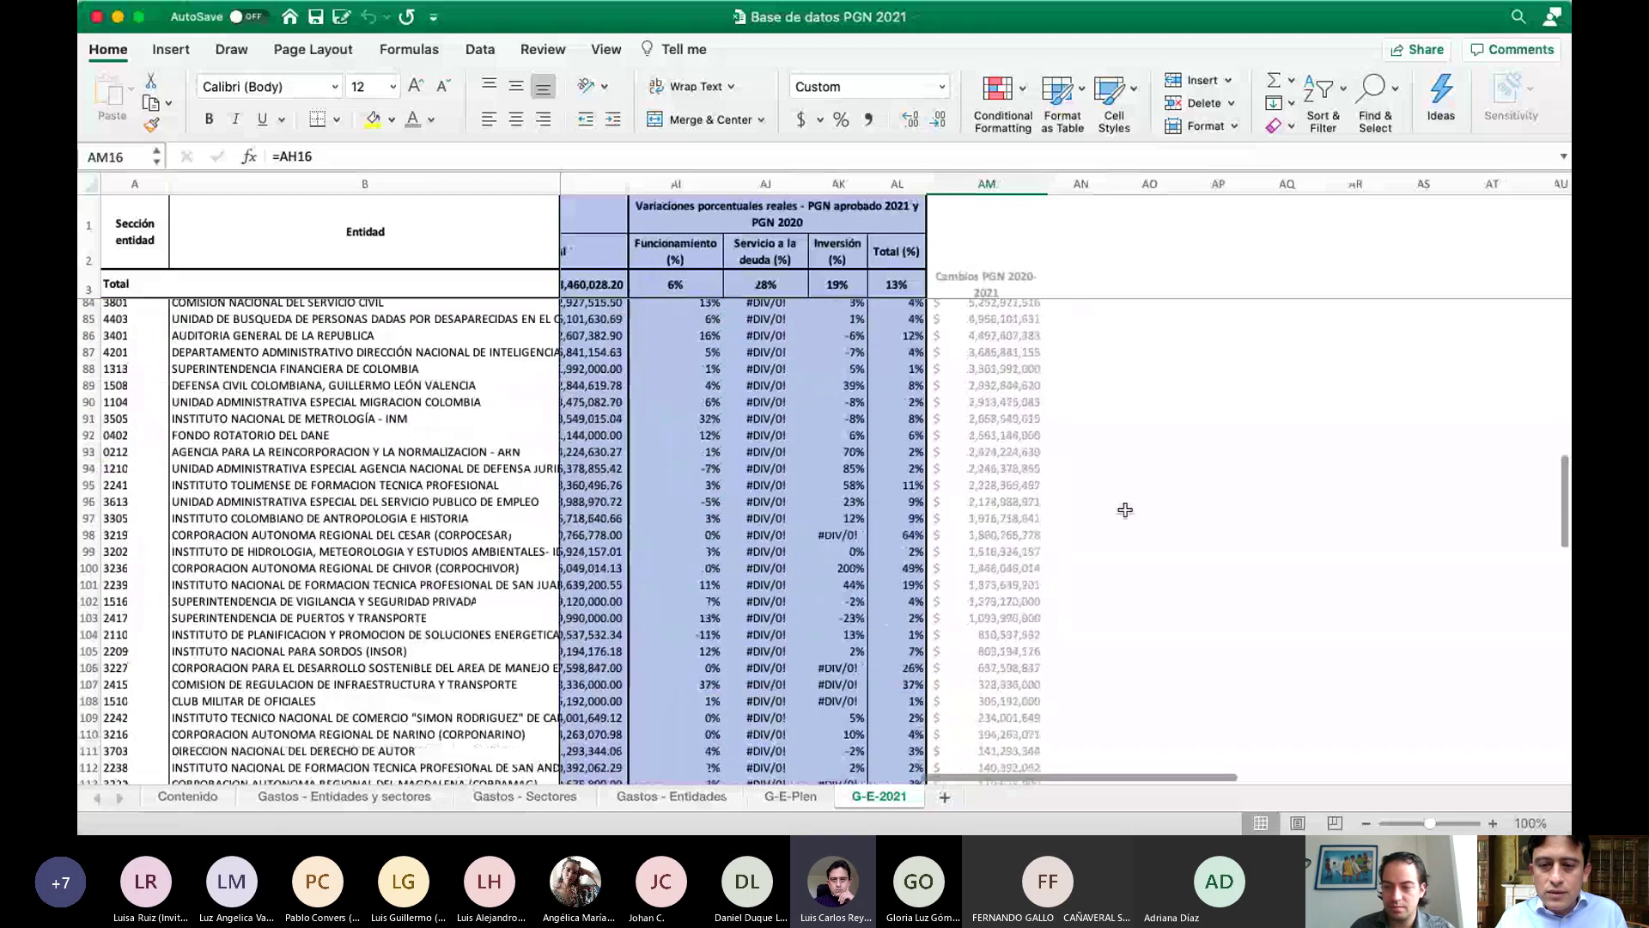
scroll(1125, 509, "down", 18)
scroll(1126, 510, "left", 1)
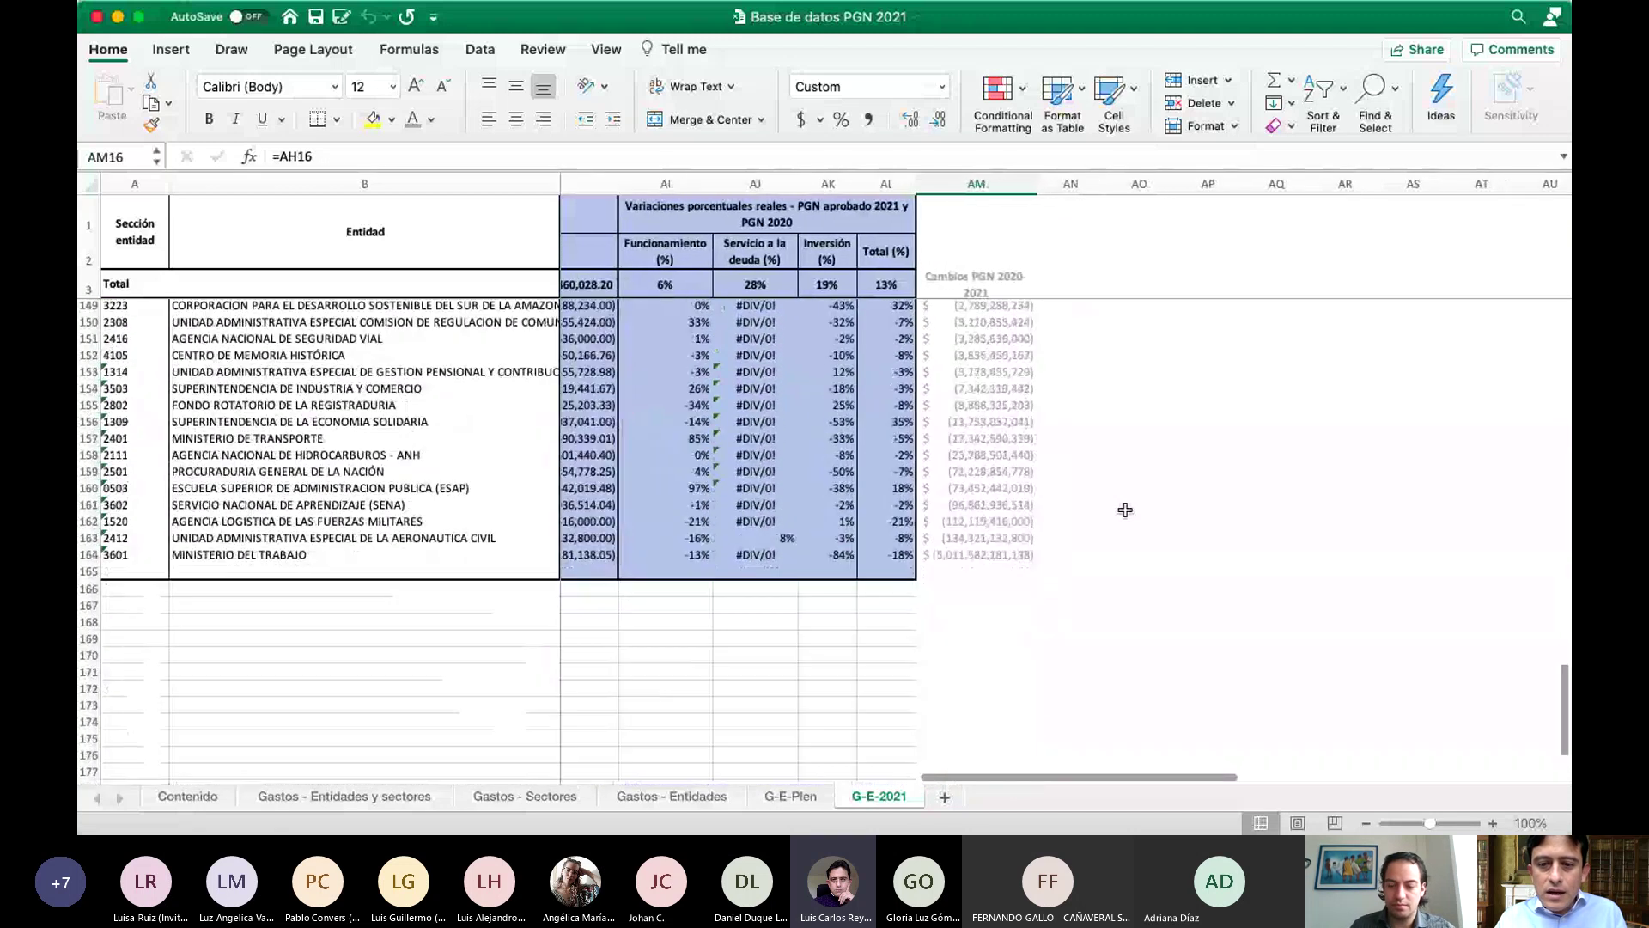
Select the change amount for Corporación Autónoma Regional de los Valles del Sinú, then the whole row of Unidad de Planeación Minero Energética - UPME.
scroll(1125, 510, "up", 5)
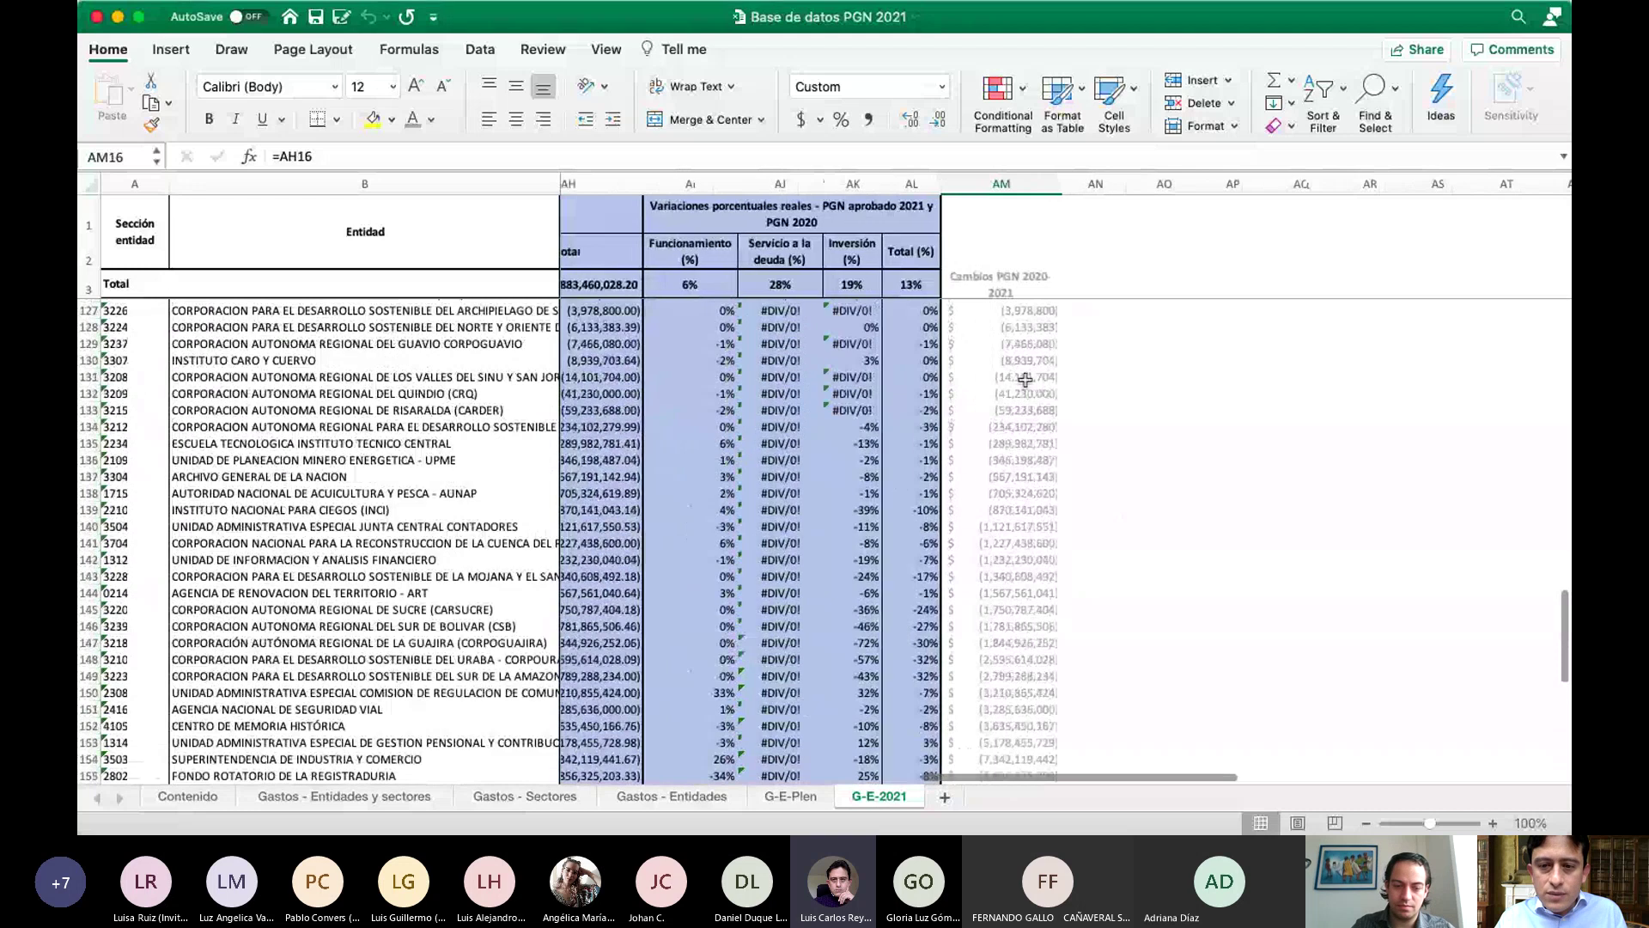
left_click(1025, 379)
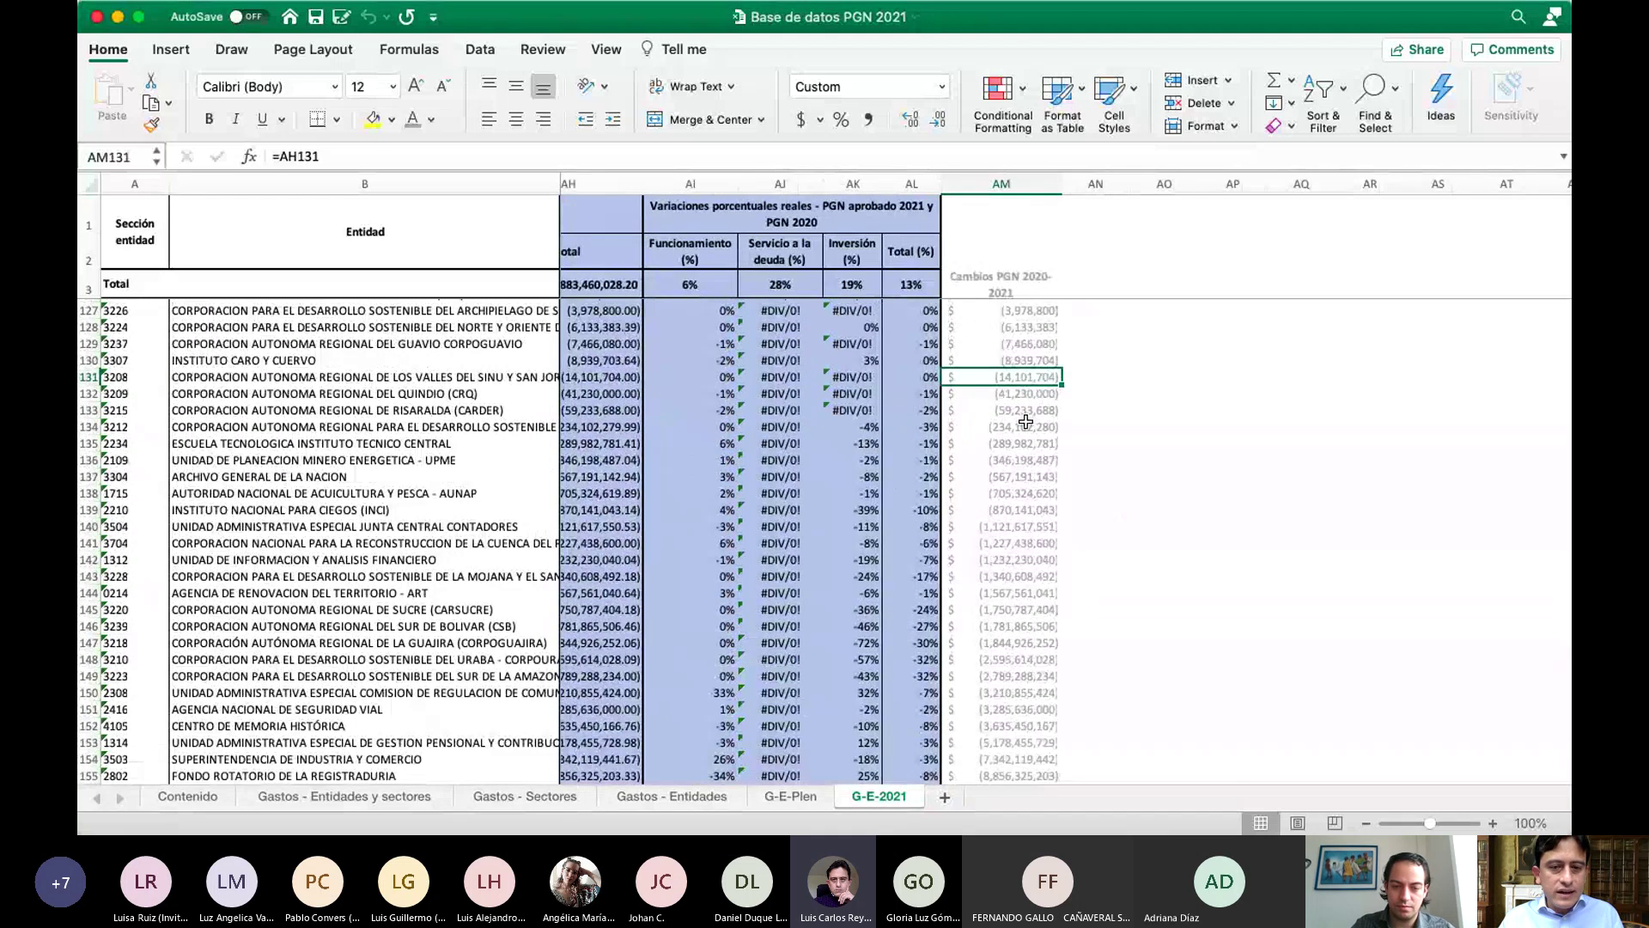
left_click(86, 461)
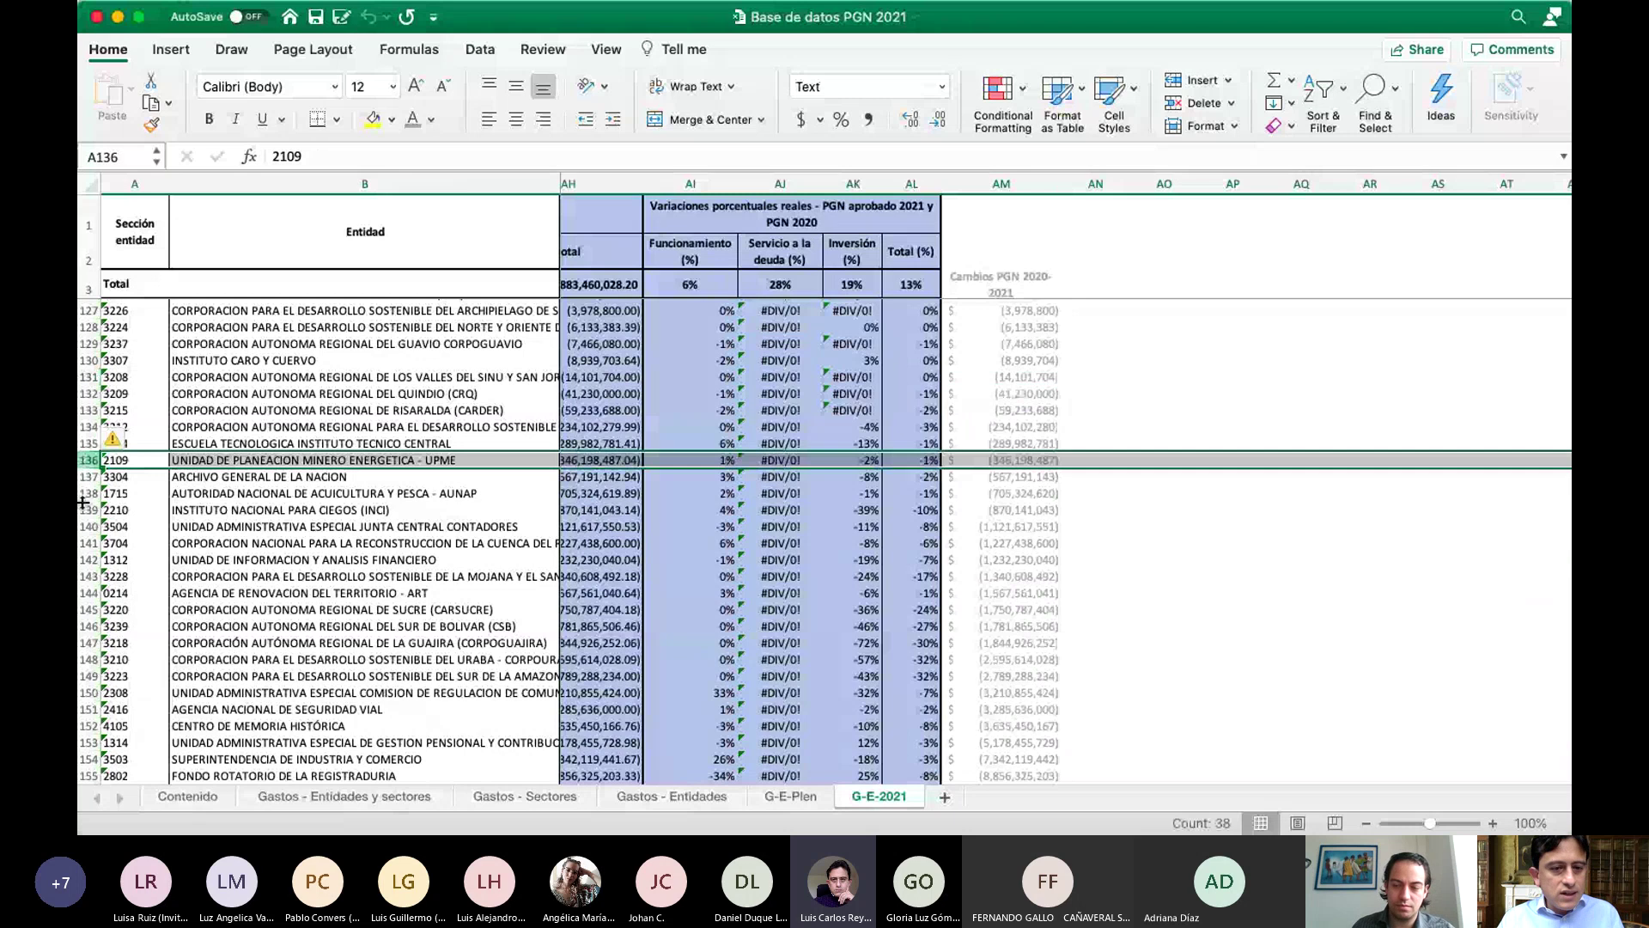
Highlight the row of Centro de Memoria Histórica and then that of SENA to examine their budget reductions among the last entities.
scroll(583, 610, "down", 5)
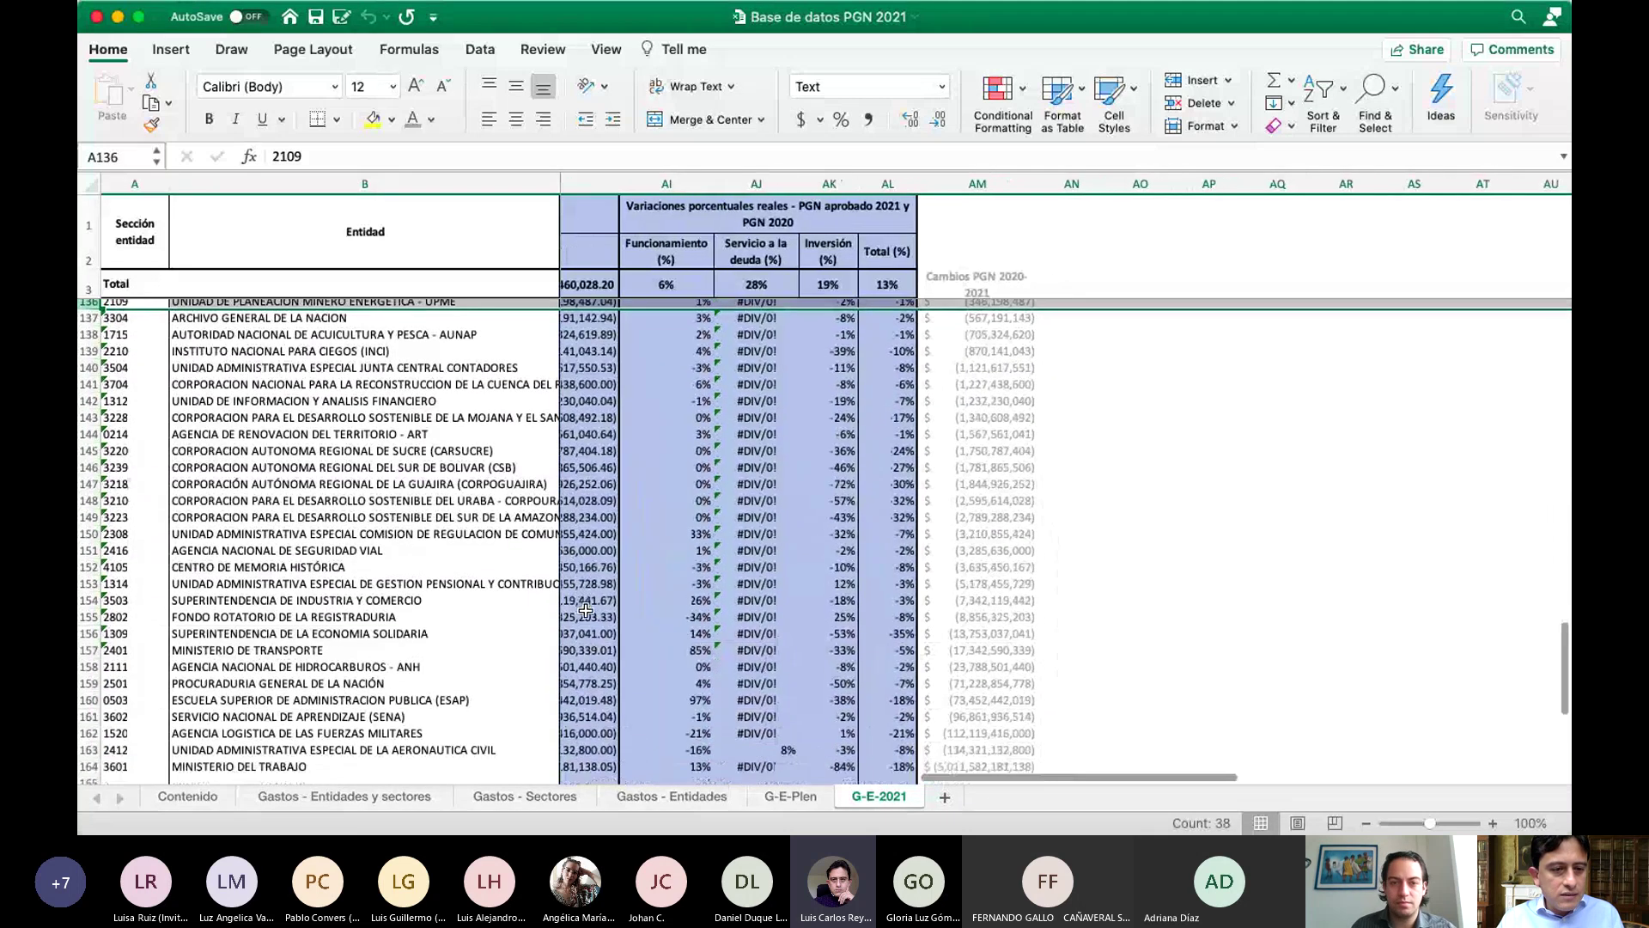
scroll(583, 610, "right", 1)
left_click(85, 511)
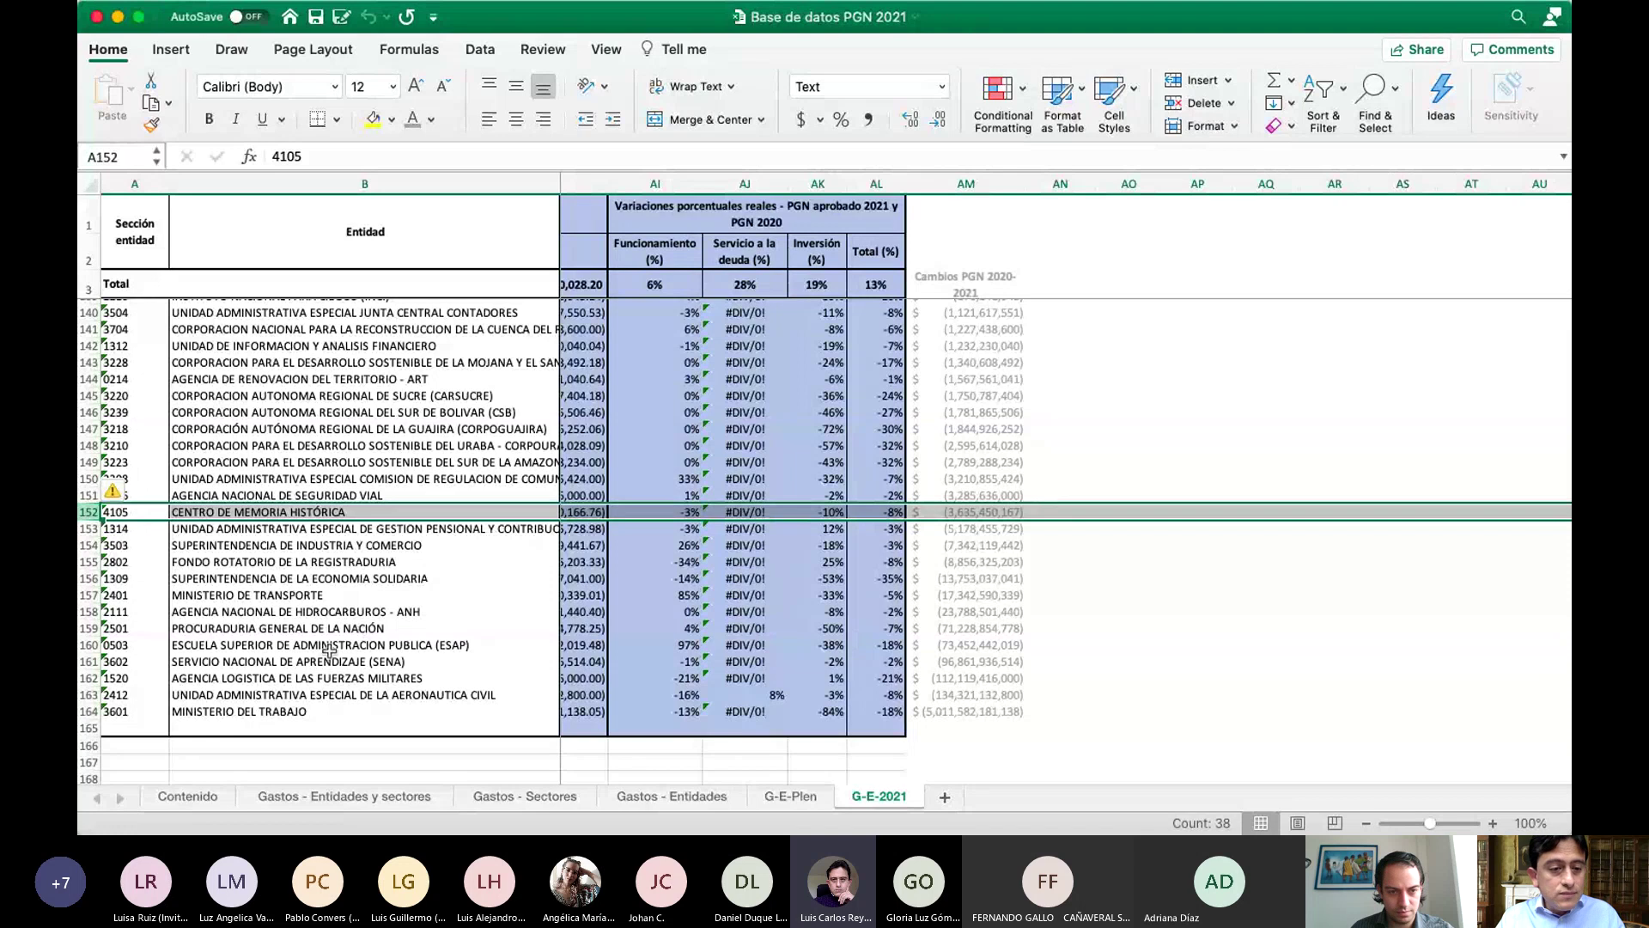
left_click(88, 662)
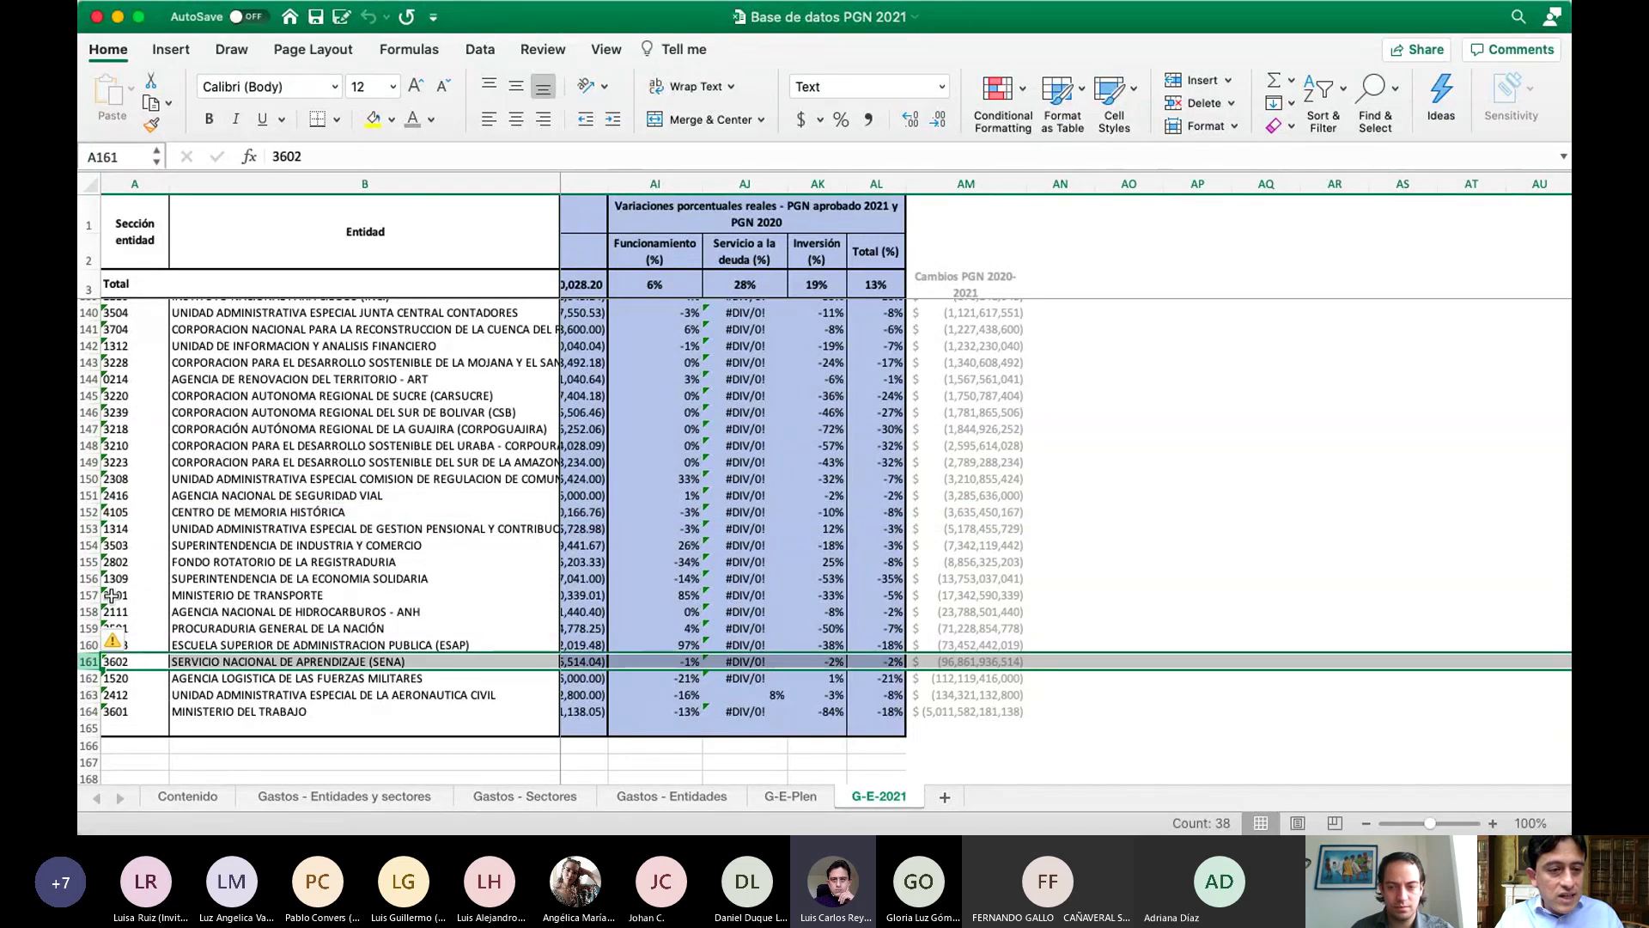
scroll(314, 502, "up", 2)
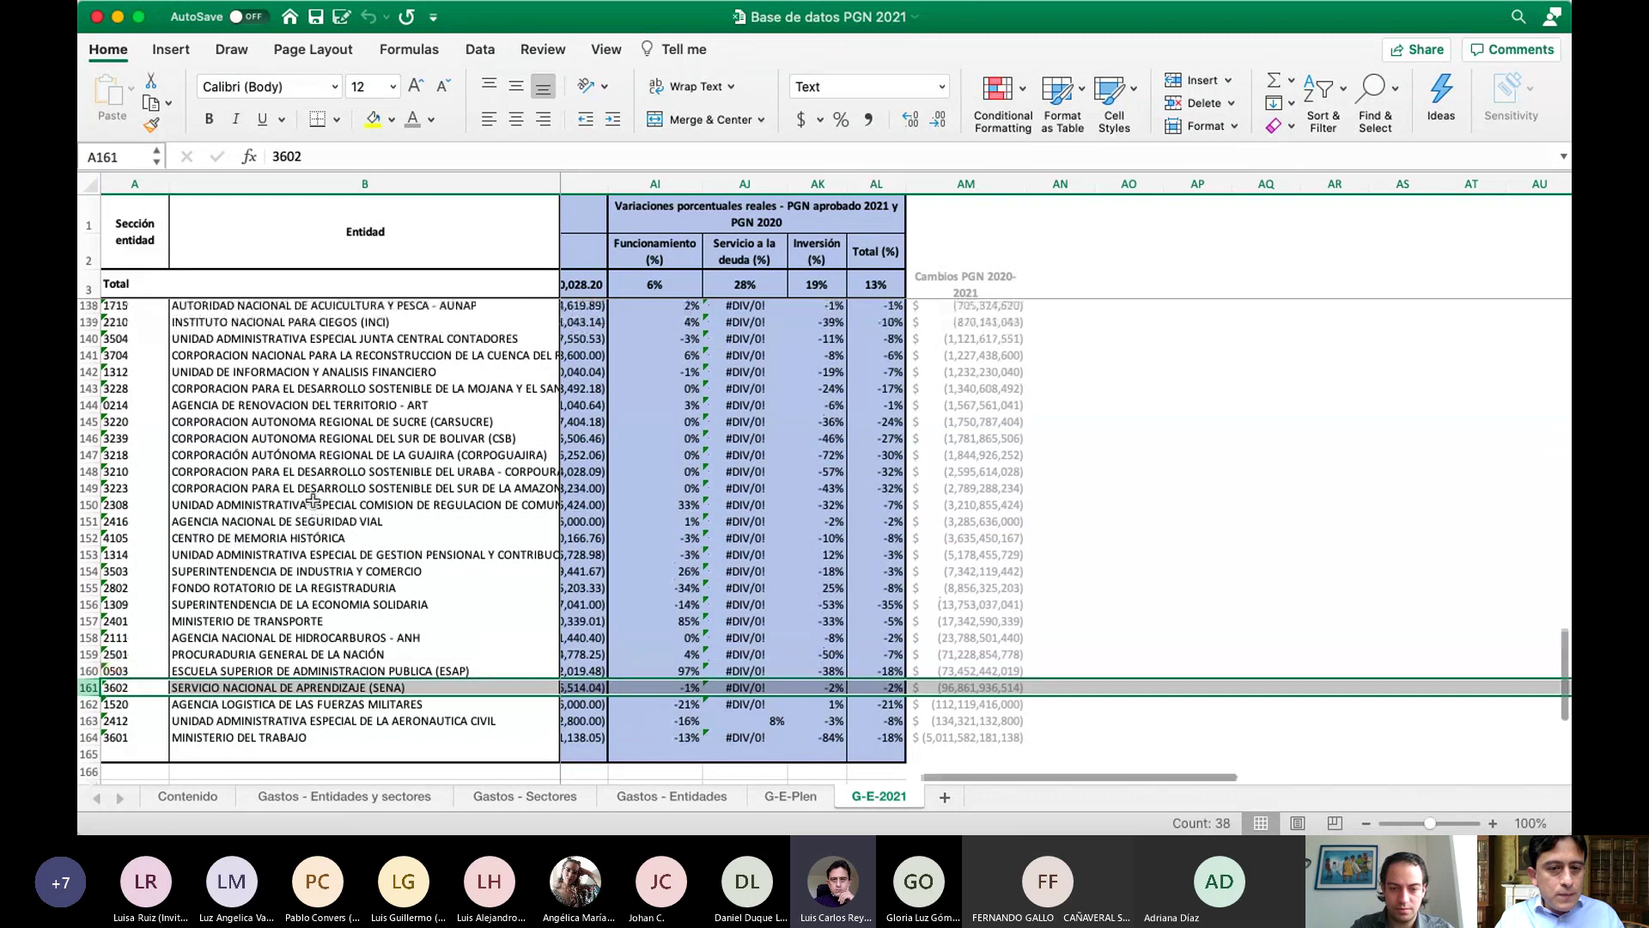
scroll(313, 502, "down", 2)
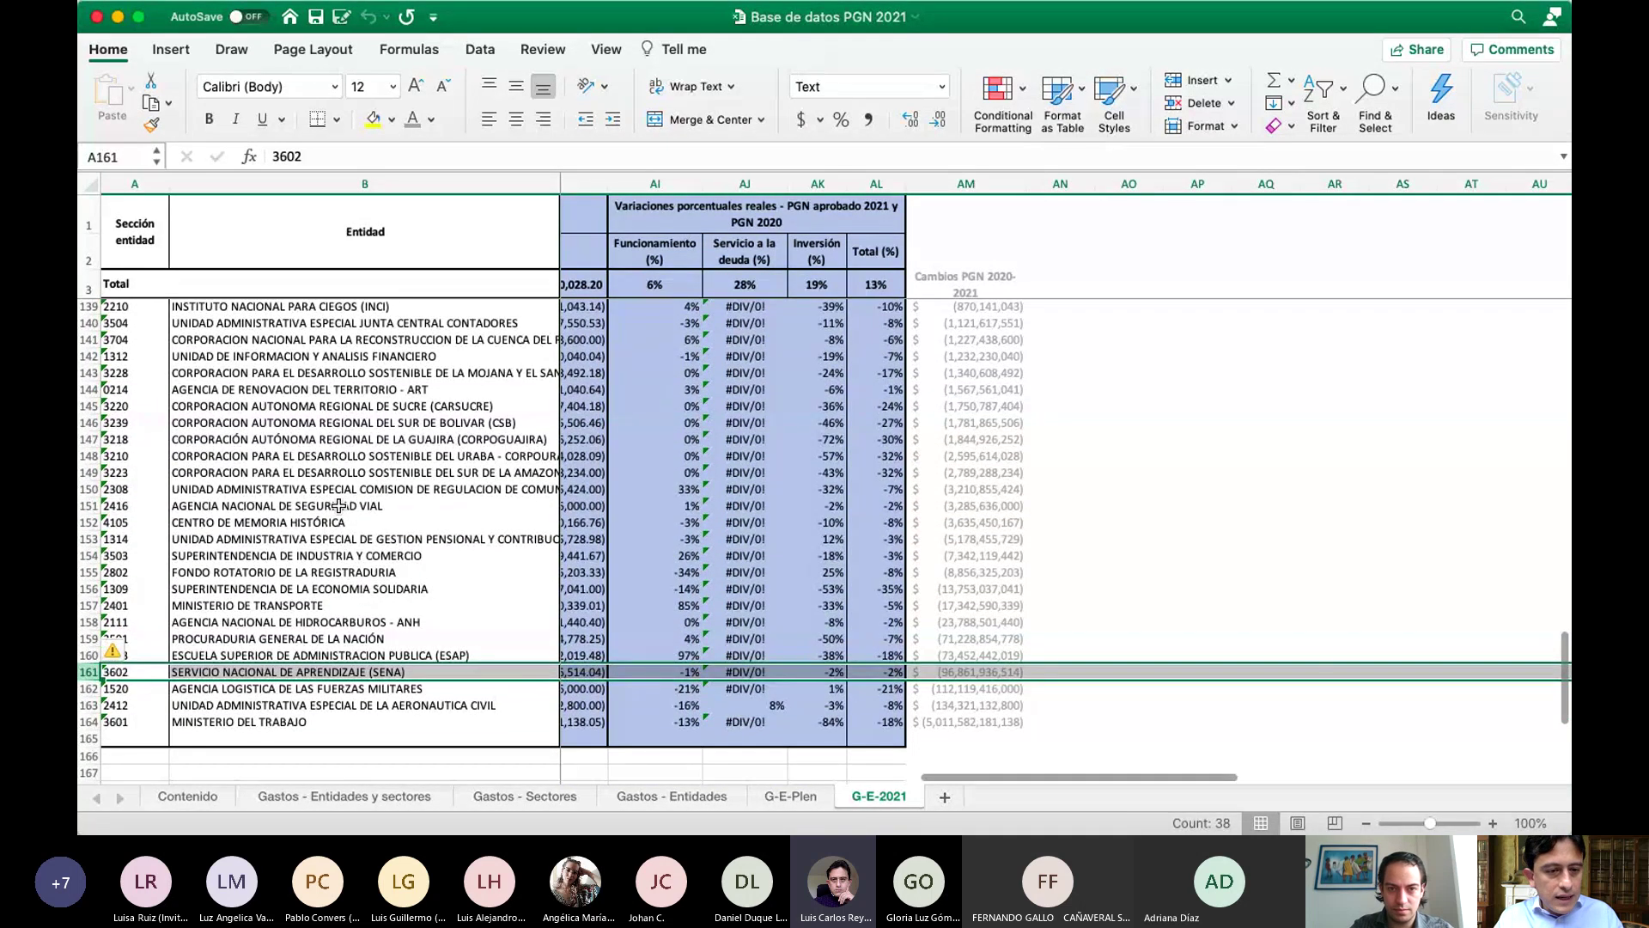
scroll(333, 503, "up", 3)
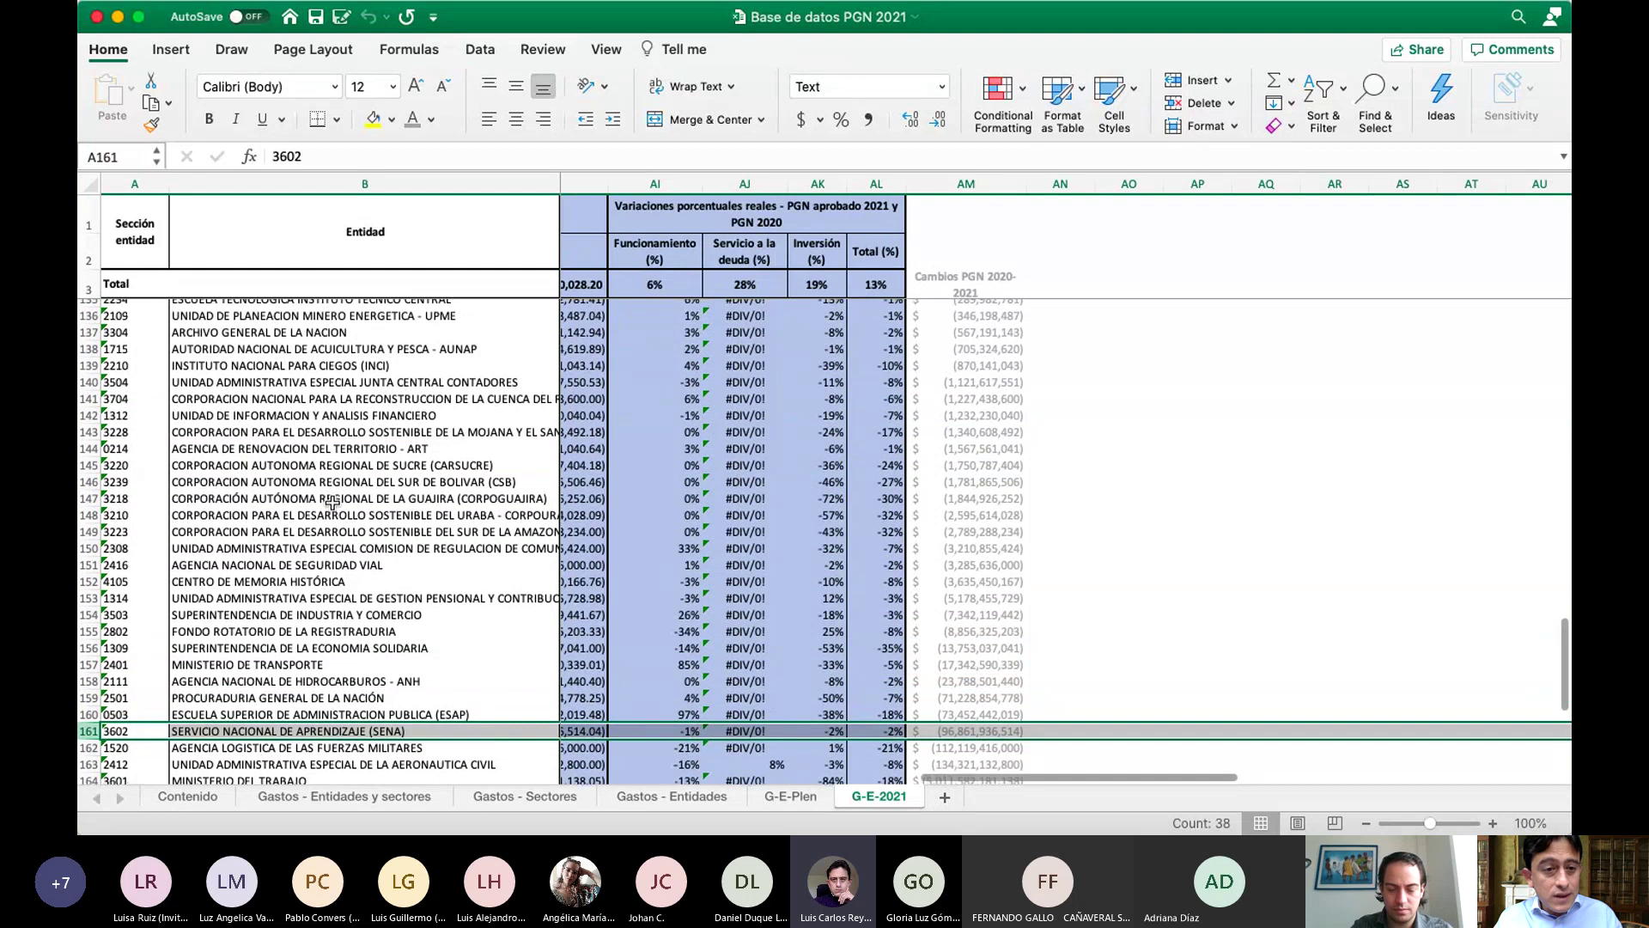
Highlight the row of Instituto Nacional para Ciegos (INCI) and review the budget reductions from there down to Ministerio del Trabajo.
left_click(89, 363)
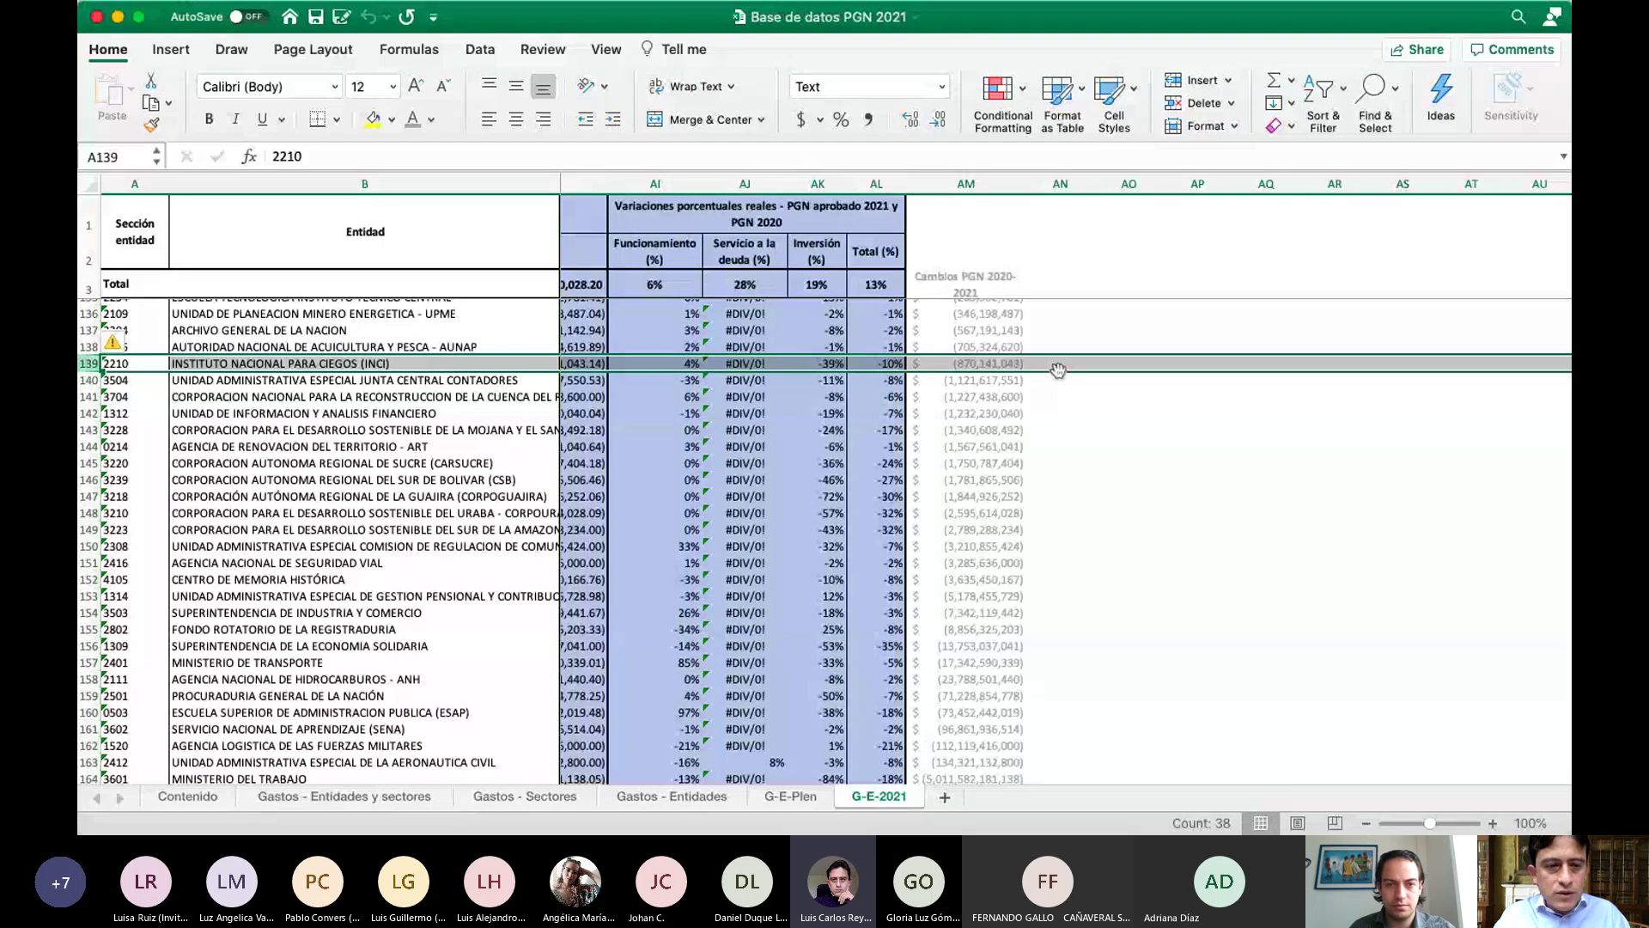
scroll(773, 430, "up", 1)
scroll(435, 466, "down", 3)
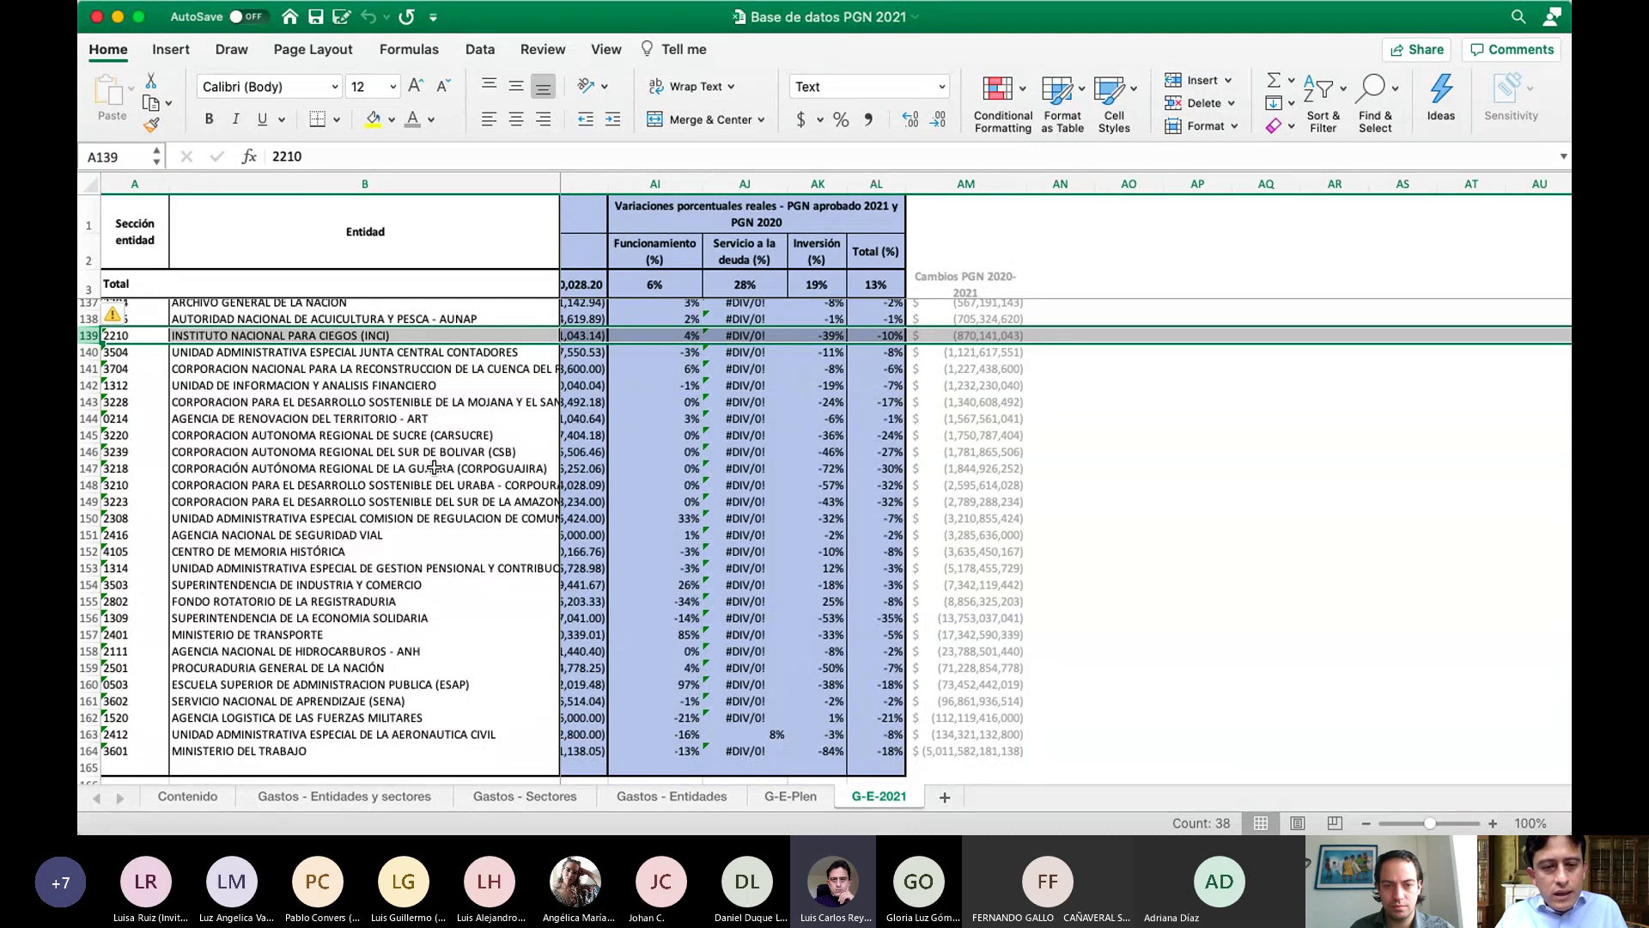
scroll(326, 487, "up", 1)
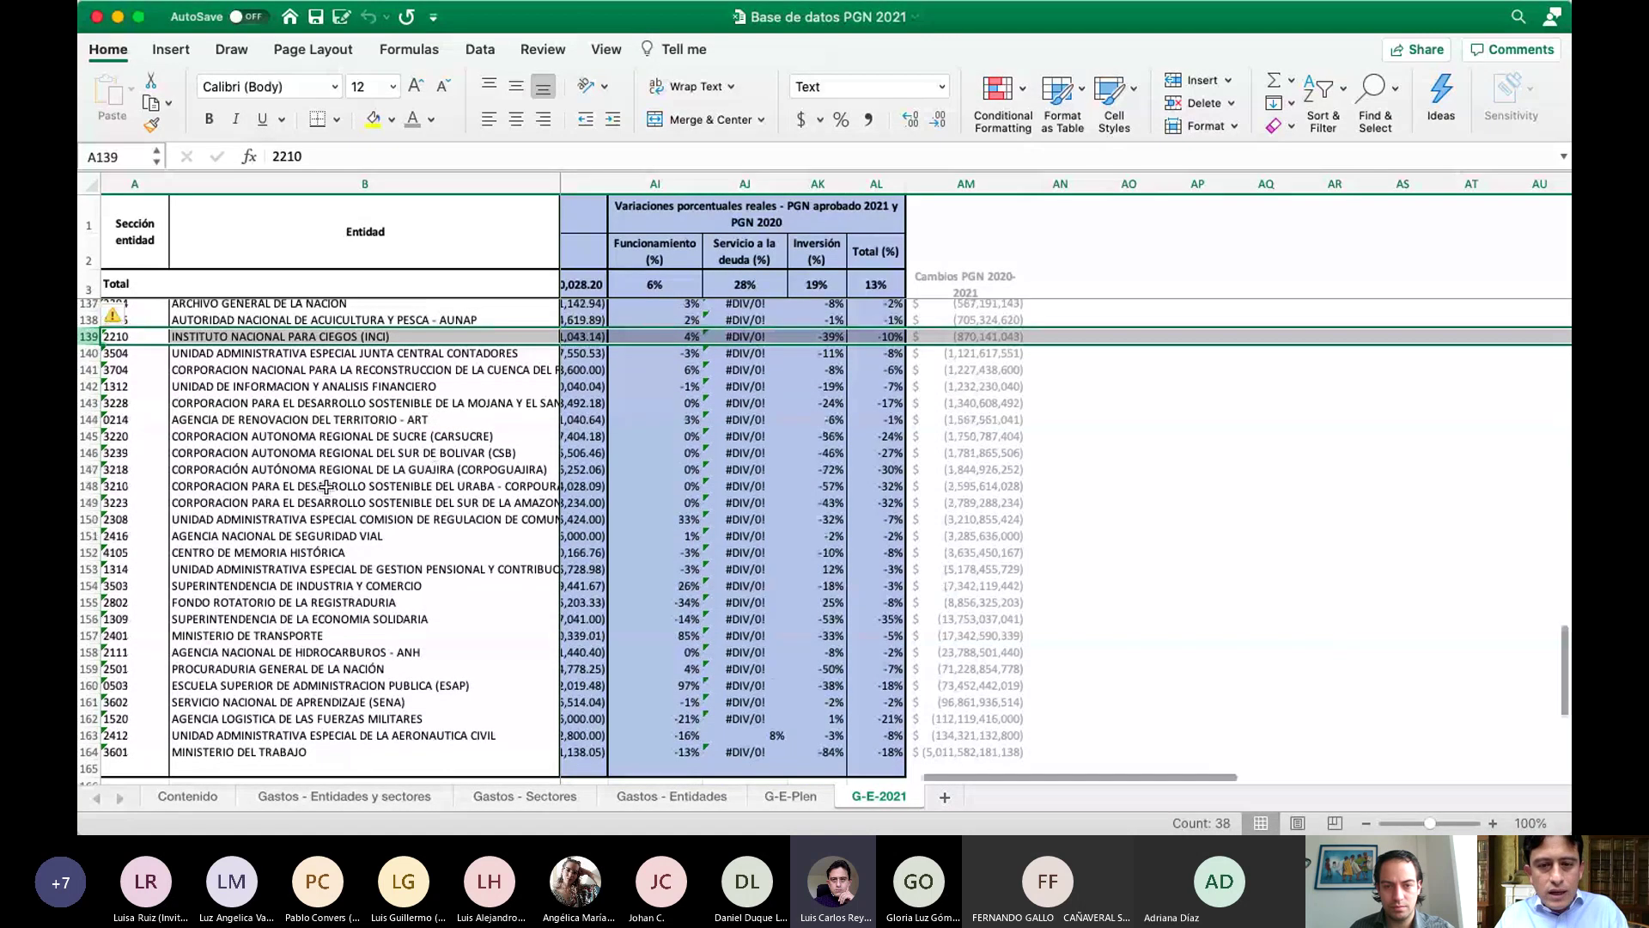
Examine the real 2020-2021 variations in Funcionamiento, Servicio a la deuda, Inversión and Total for the entities with budget reductions.
scroll(964, 557, "left", 6)
scroll(964, 557, "down", 1)
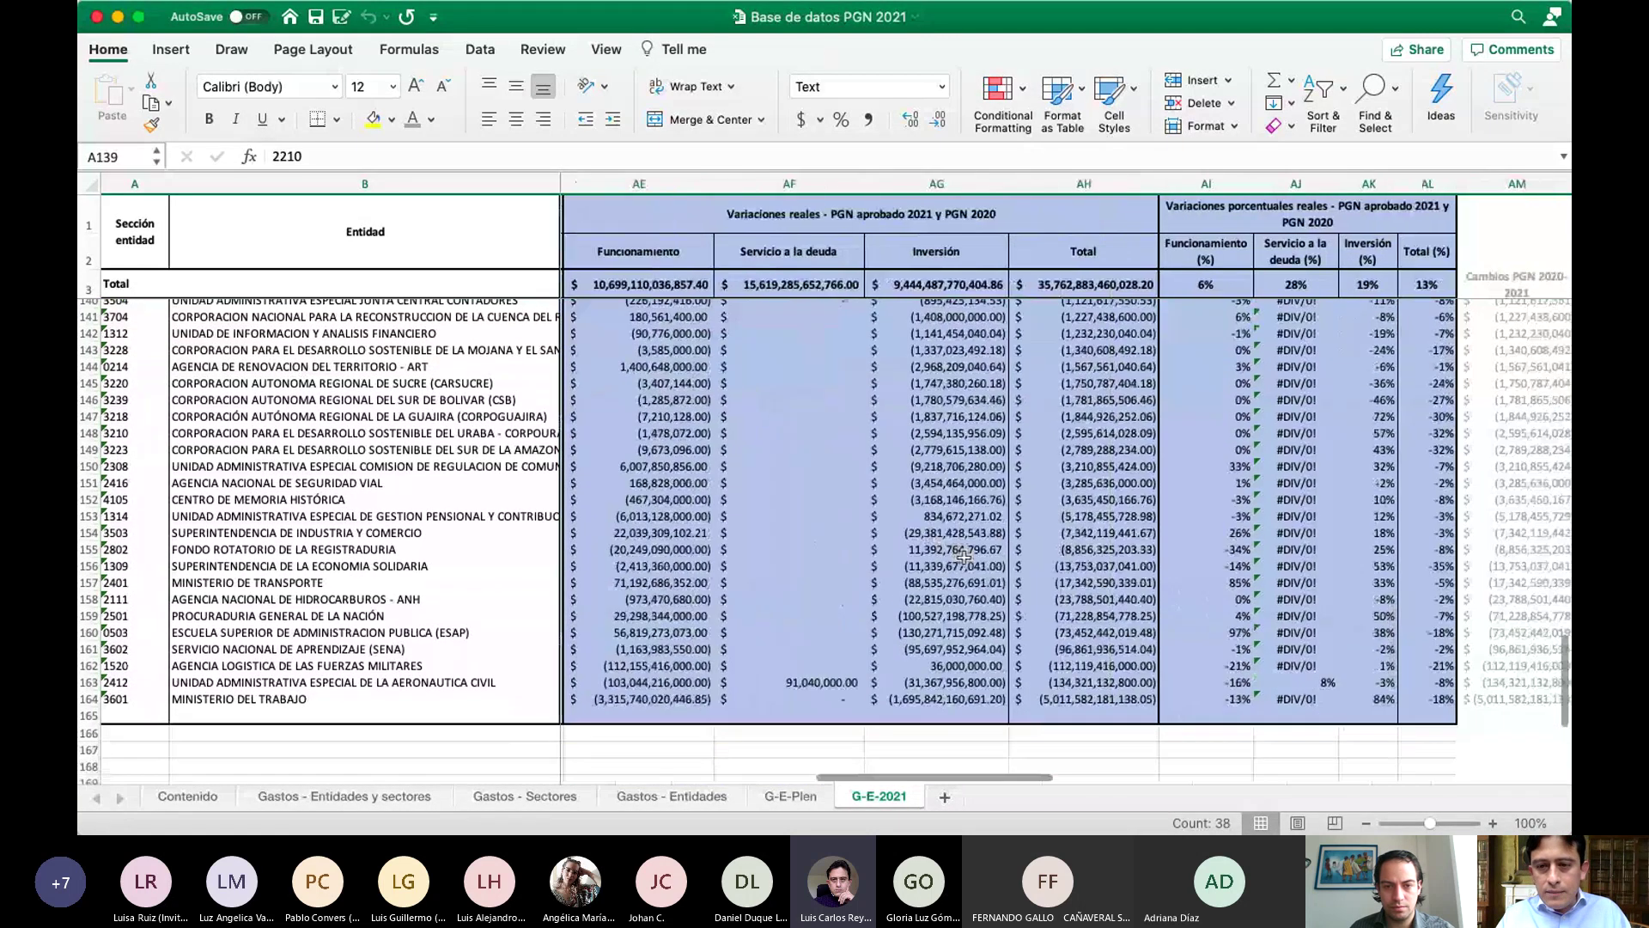
scroll(964, 556, "up", 1)
scroll(965, 557, "right", 2)
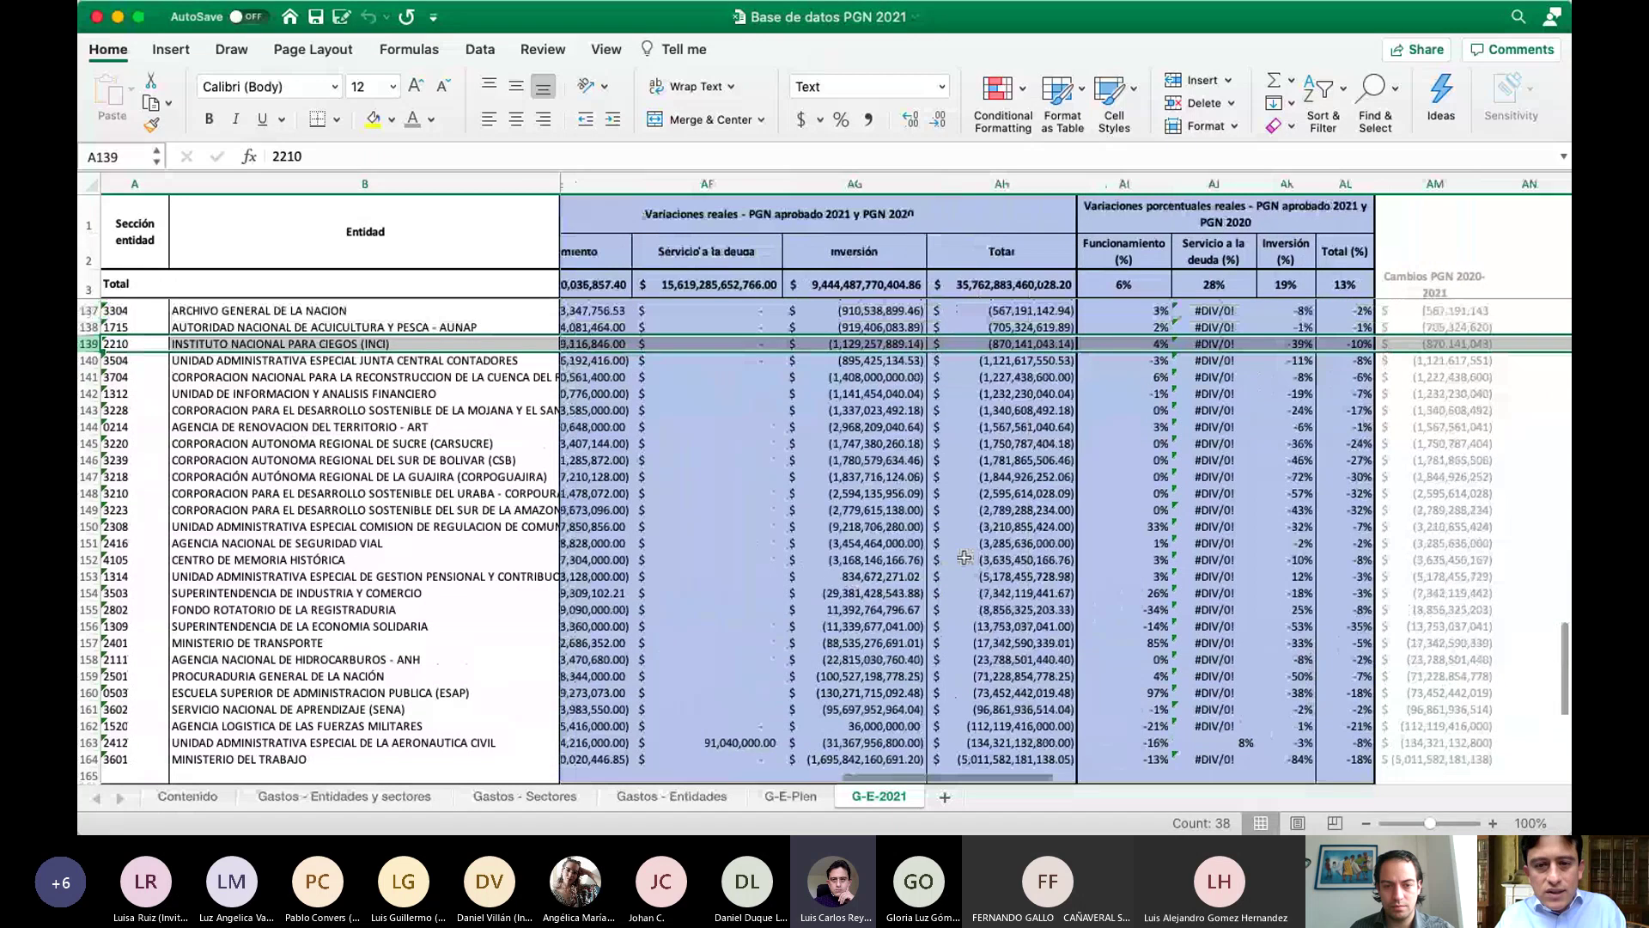
scroll(965, 557, "up", 1)
scroll(964, 556, "left", 1)
scroll(965, 556, "down", 1)
scroll(965, 557, "right", 1)
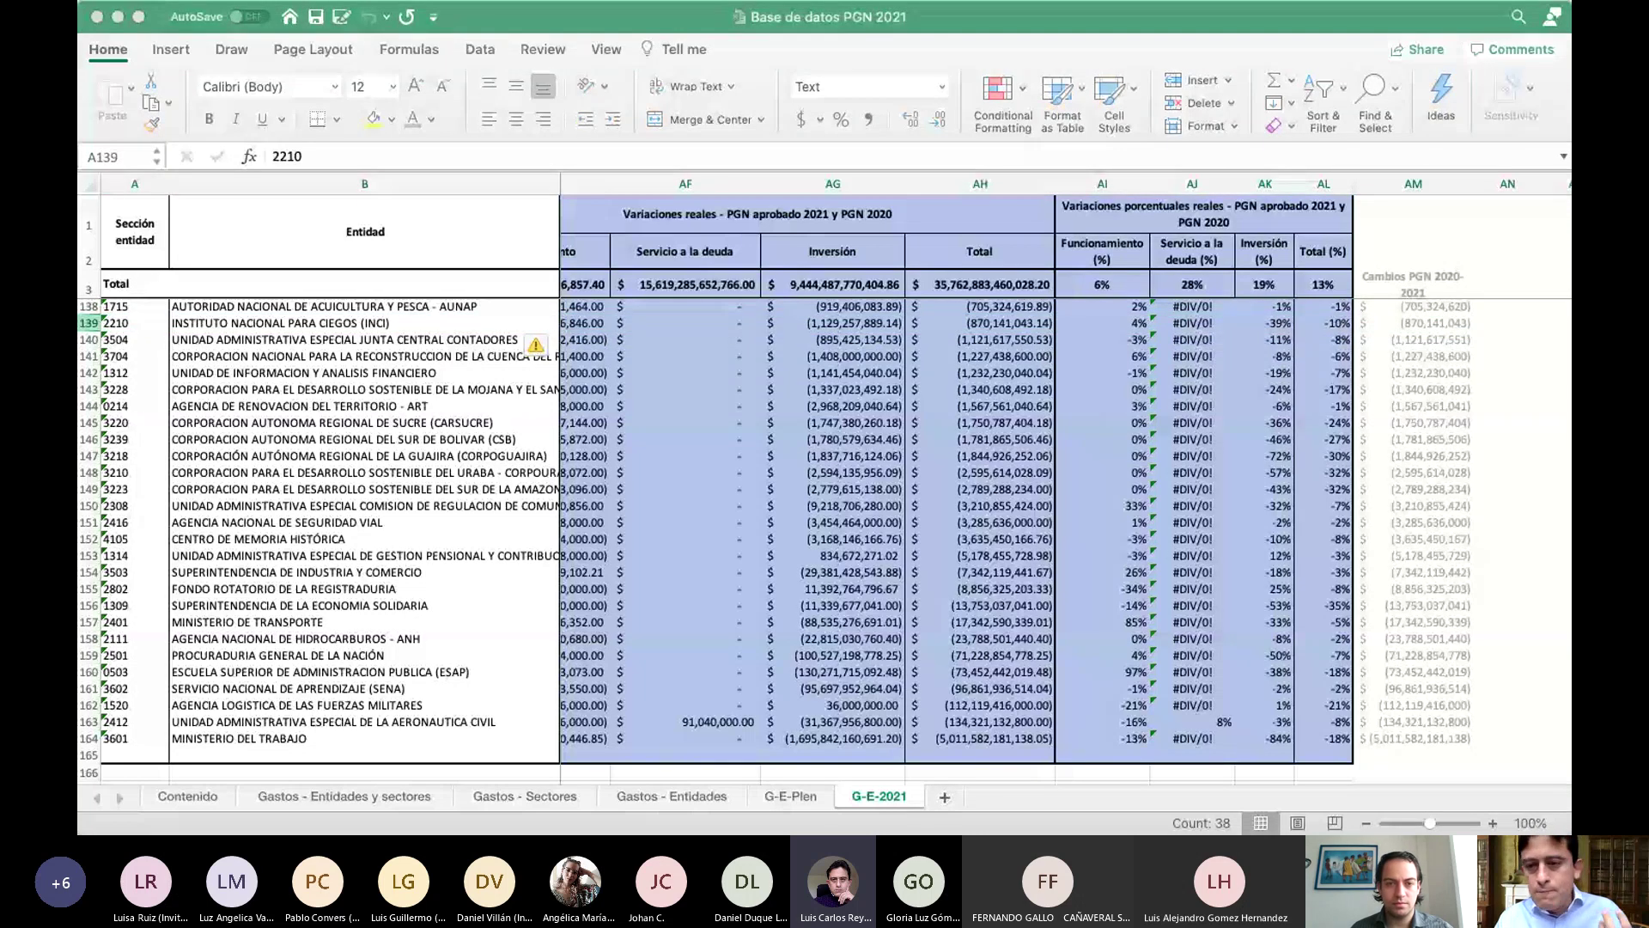
Review the Inversión and Total variations of the entities above Instituto Nacional para Ciegos, back to Corporación Autónoma Regional del Cauca.
scroll(983, 479, "up", 1)
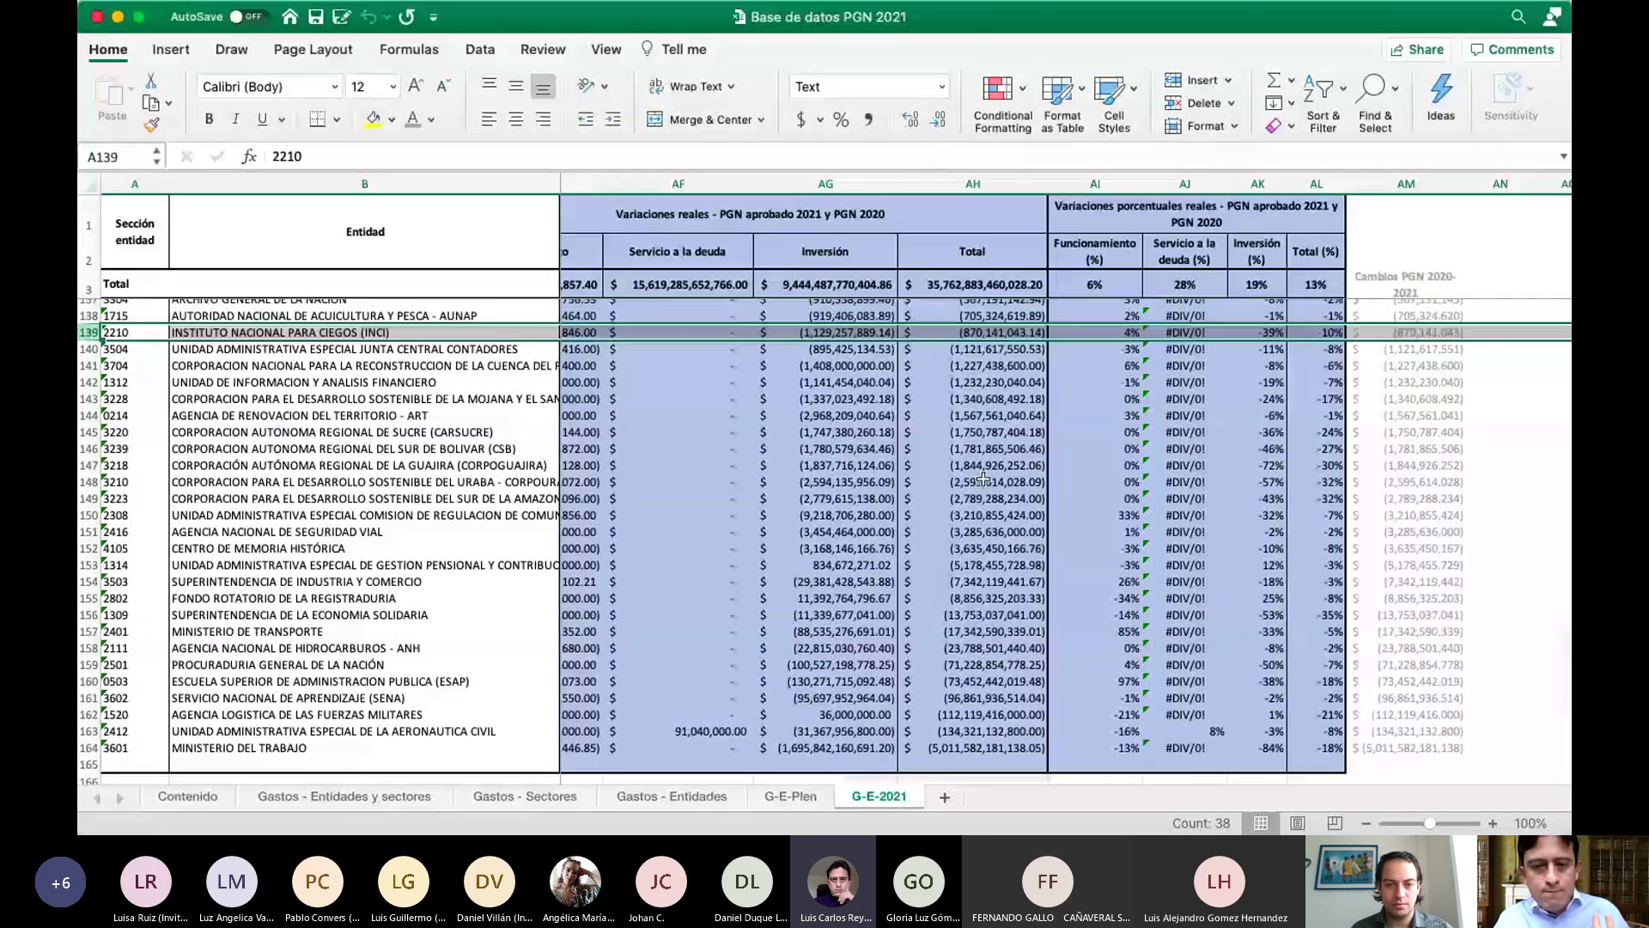
scroll(983, 478, "up", 4)
scroll(983, 478, "right", 1)
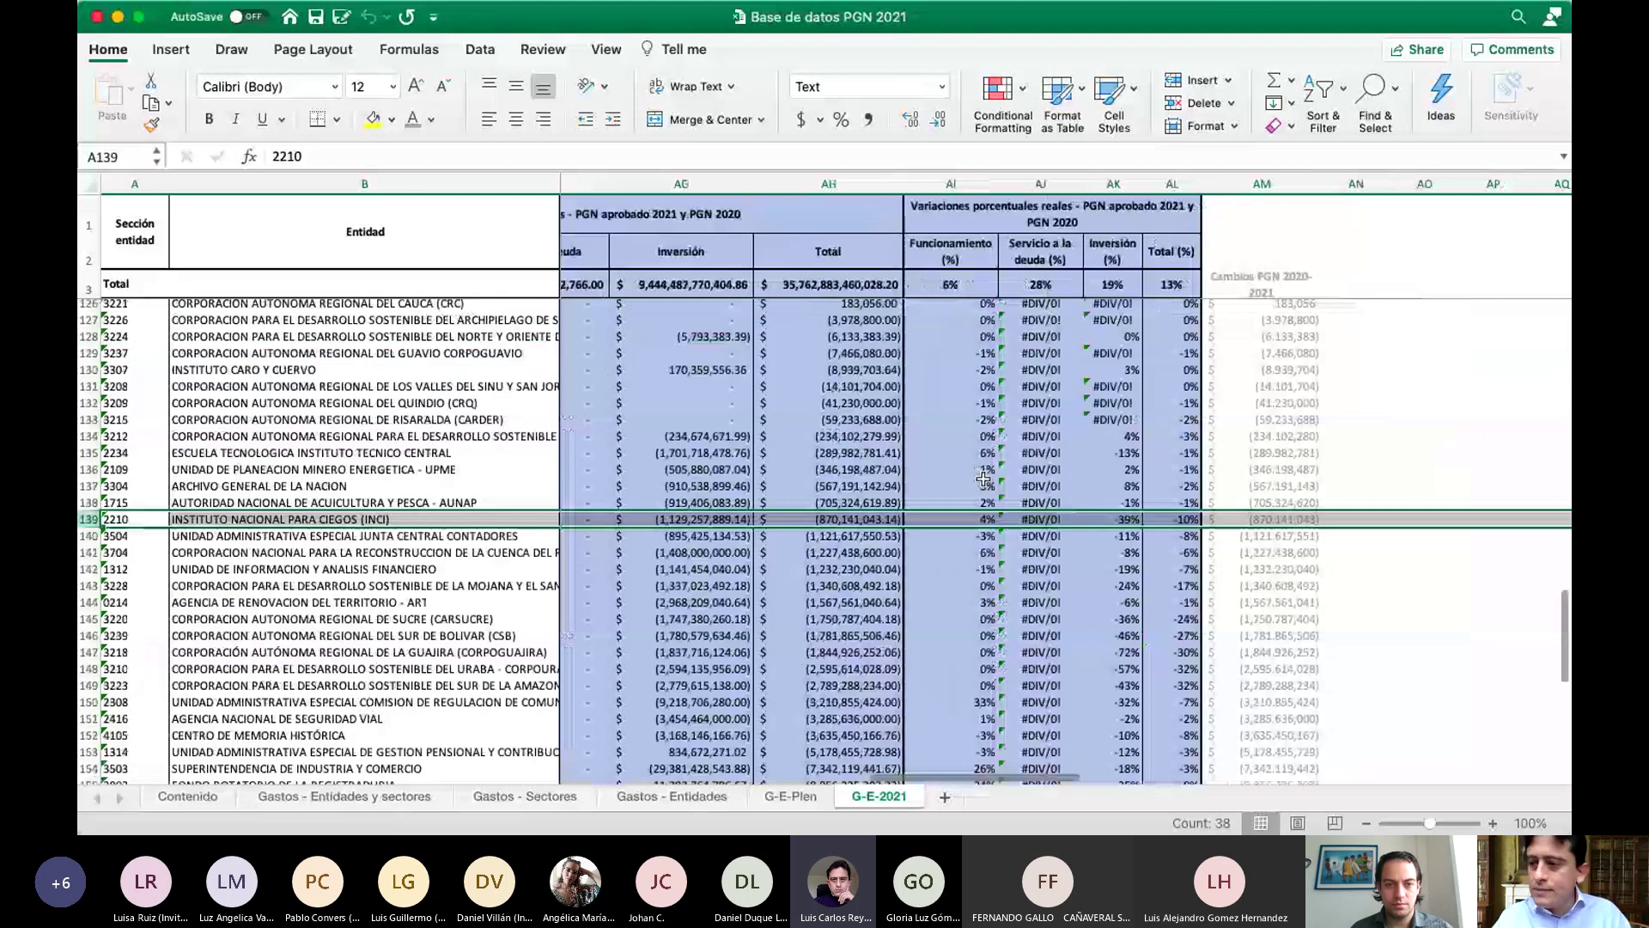